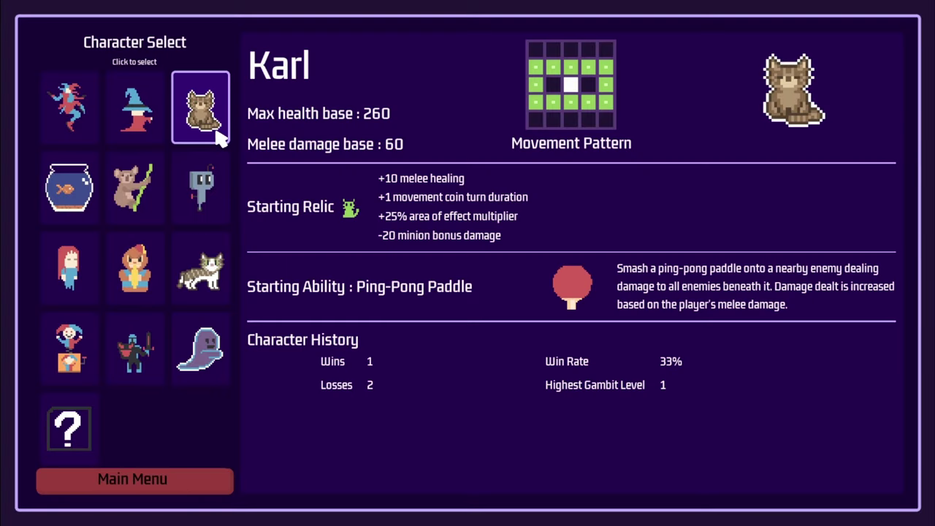
key("Down")
key("Down")
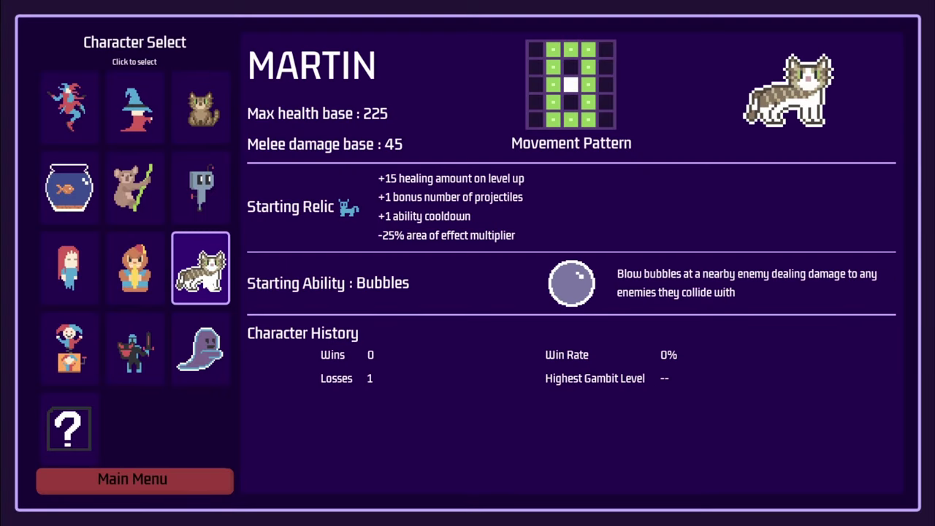
left_click(217, 95)
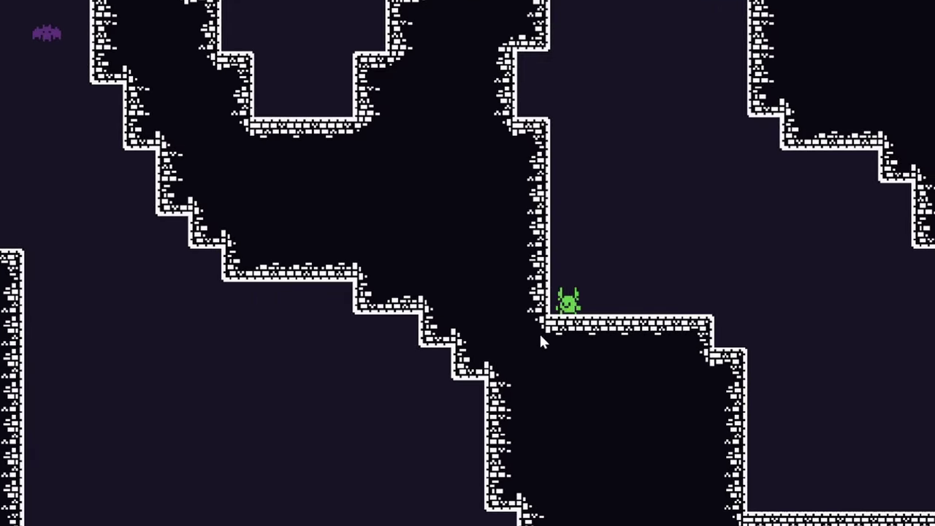
left_click(530, 301)
key("a")
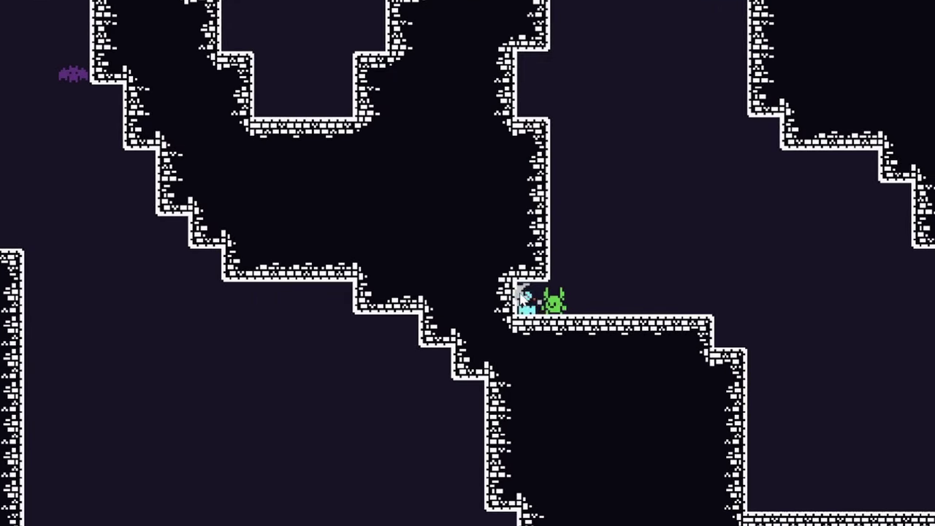
left_click(501, 298)
left_click(465, 298)
left_click(439, 301)
key("a")
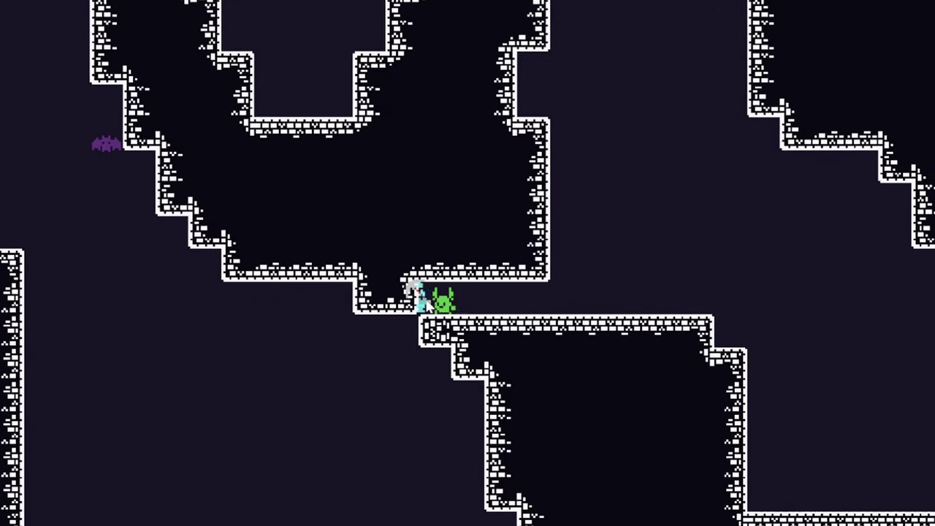
left_click(399, 297)
key("a")
key("space")
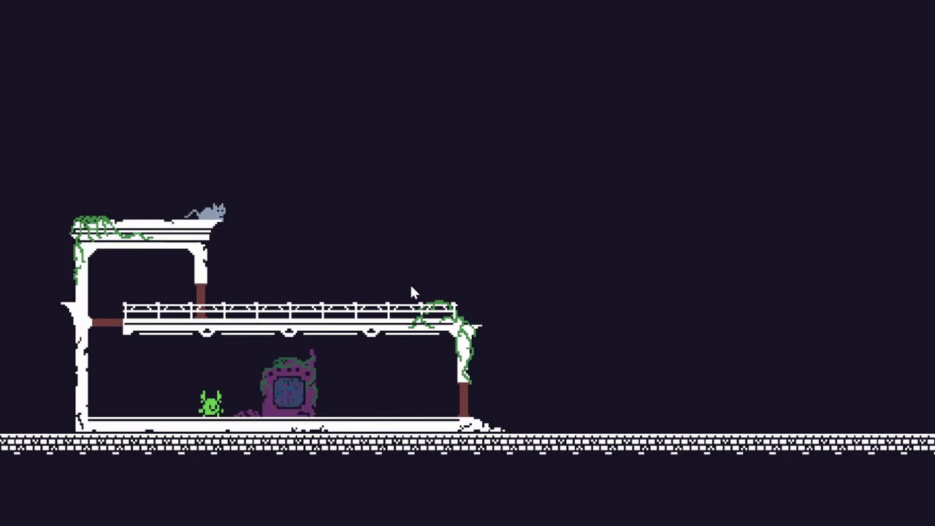
key("Right")
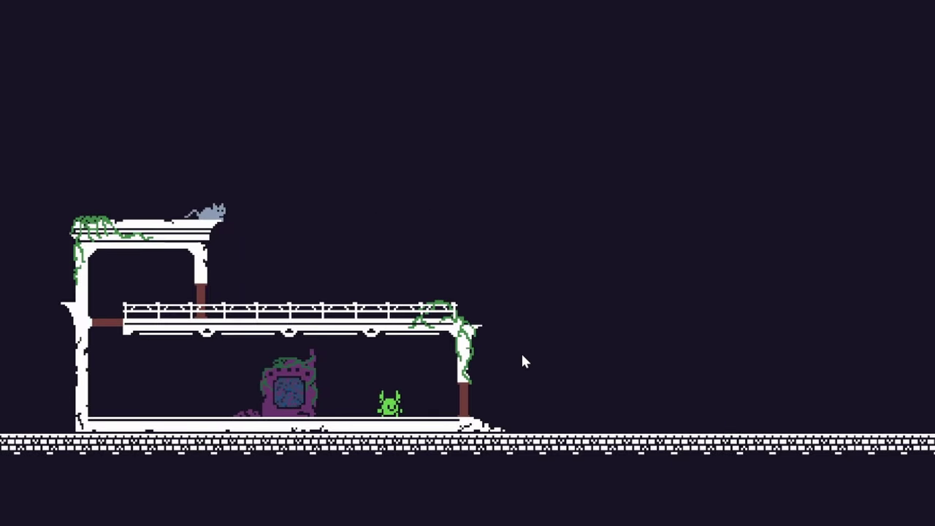
key("space")
key("Left")
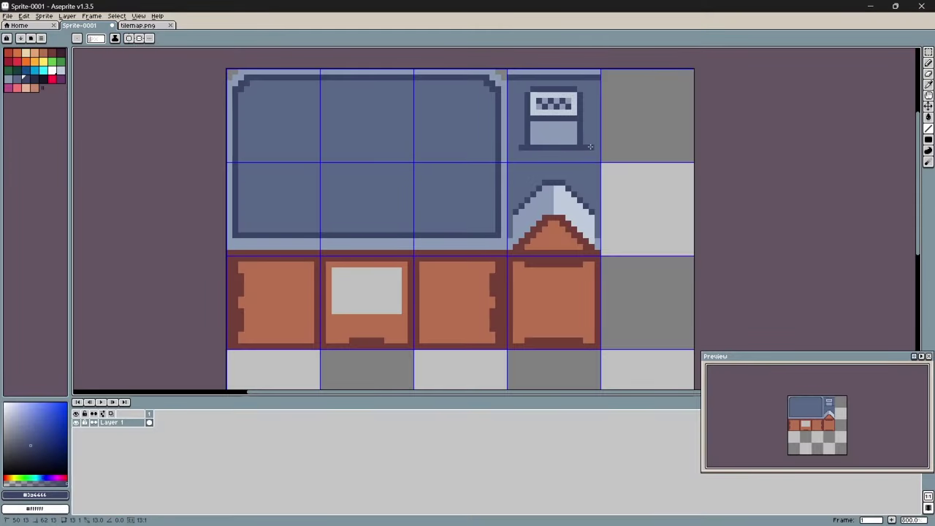
Sample the light blue-grey of the machine tile and draw a horizontal line in it beneath the machine's dark base
scroll(516, 147, "down", 6)
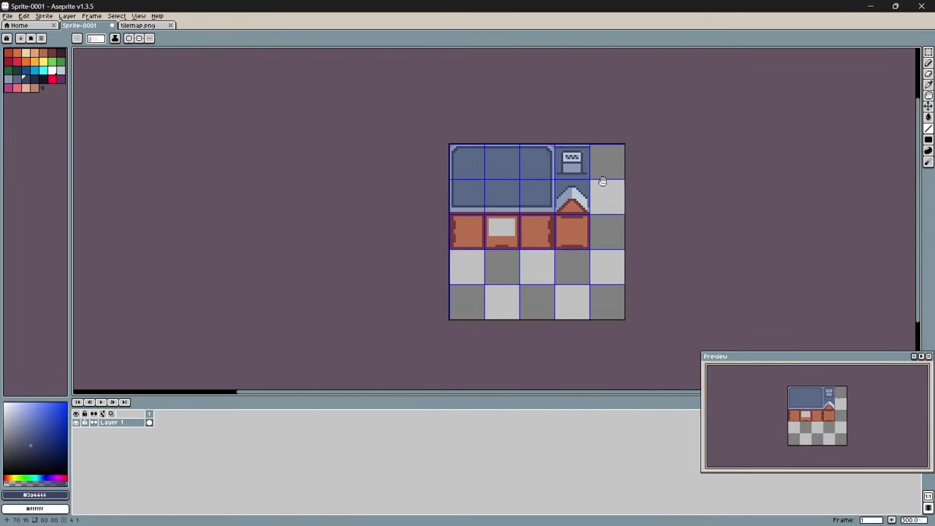
scroll(605, 187, "up", 10)
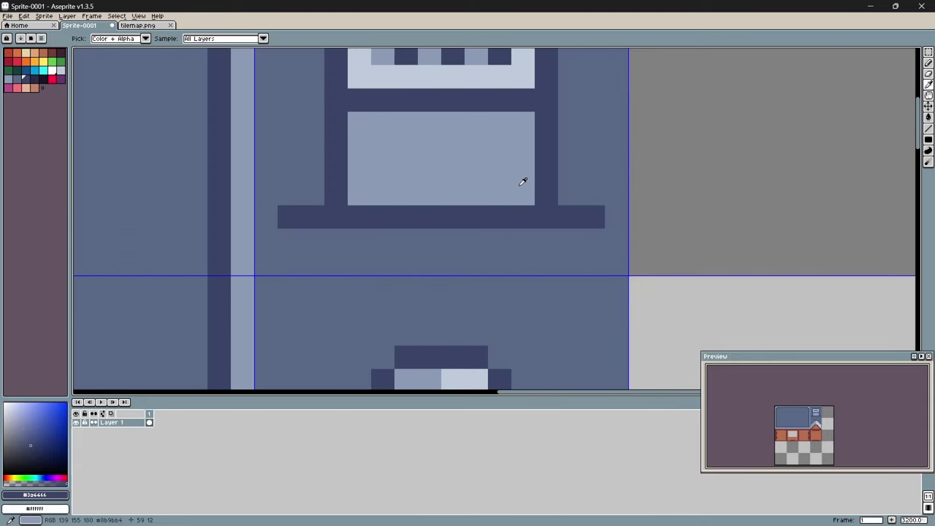
left_click(524, 180, "alt")
left_click_drag(290, 239, 537, 240)
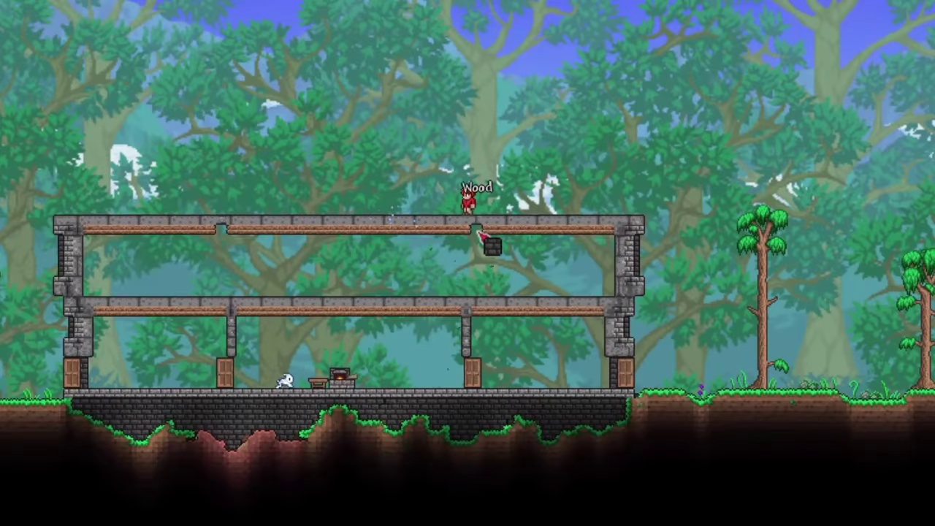
scroll(479, 233, "up", 1)
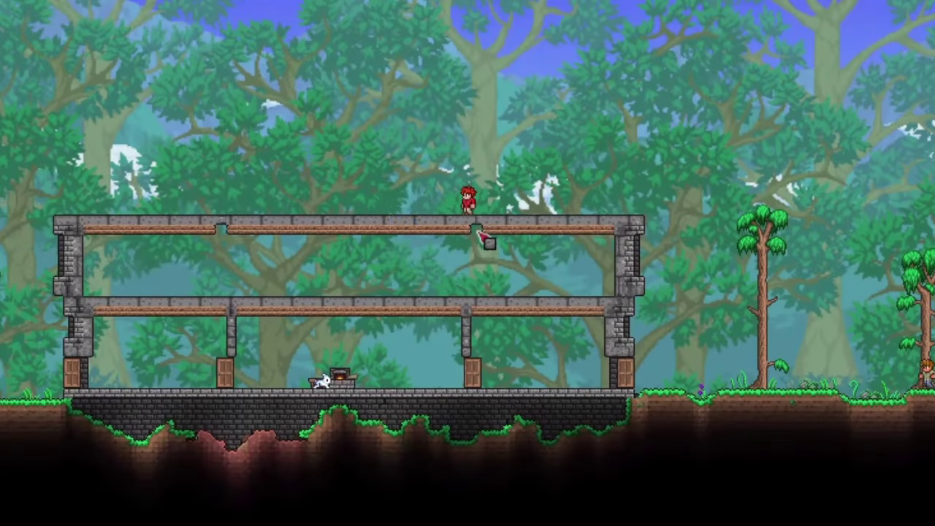
left_click_drag(481, 236, 487, 267)
key("a")
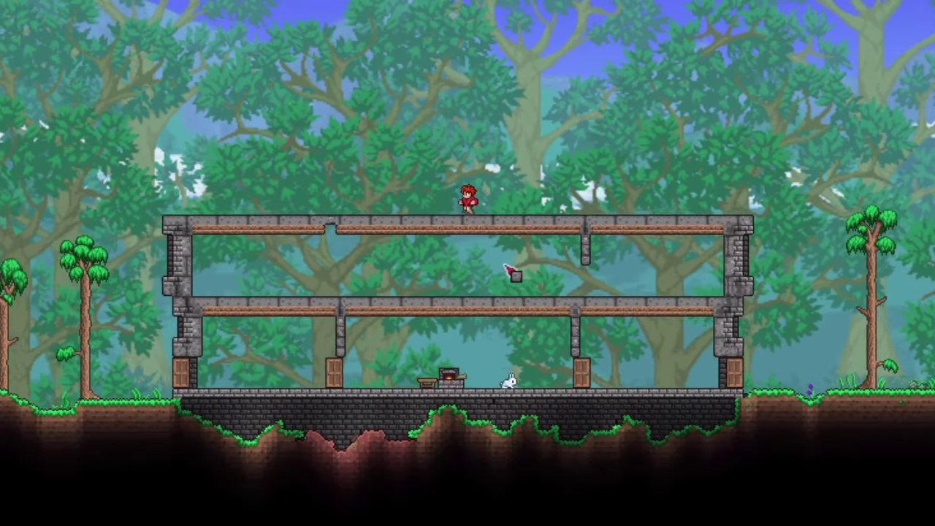
key("a")
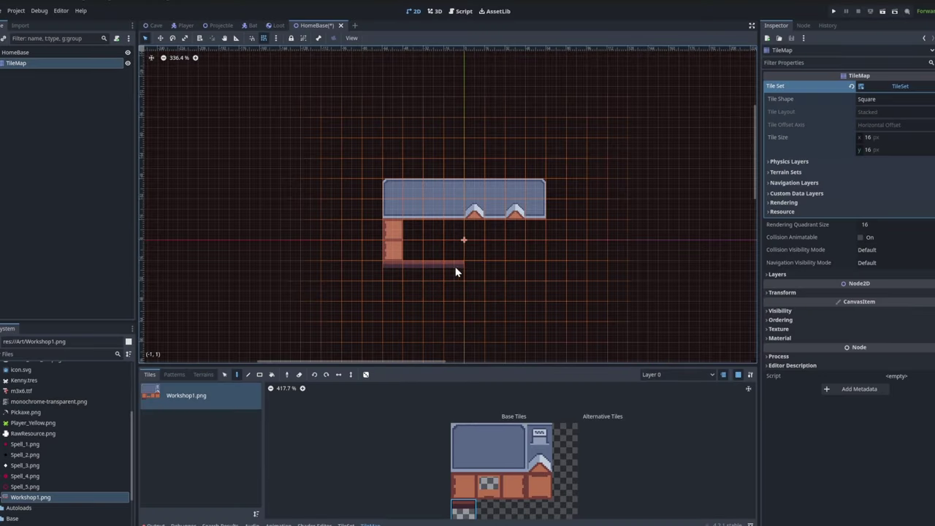
Paint the right side wall below the blue roof with the right-edge wall tile from Workshop1.png, two tiles high
left_click(514, 486)
left_click_drag(535, 230, 536, 250)
left_click(540, 486)
left_click_drag(454, 229, 454, 250)
key("ctrl+z")
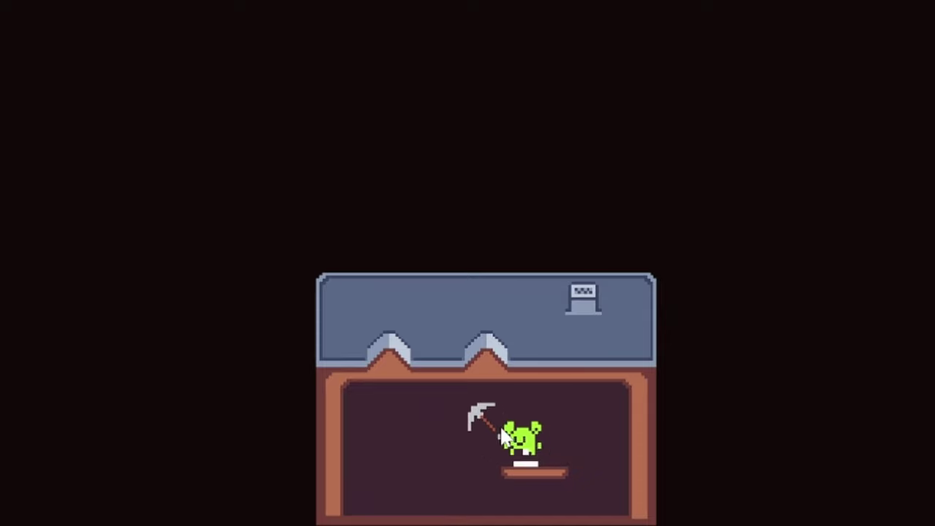
key("a")
key("d")
key("d")
key("a")
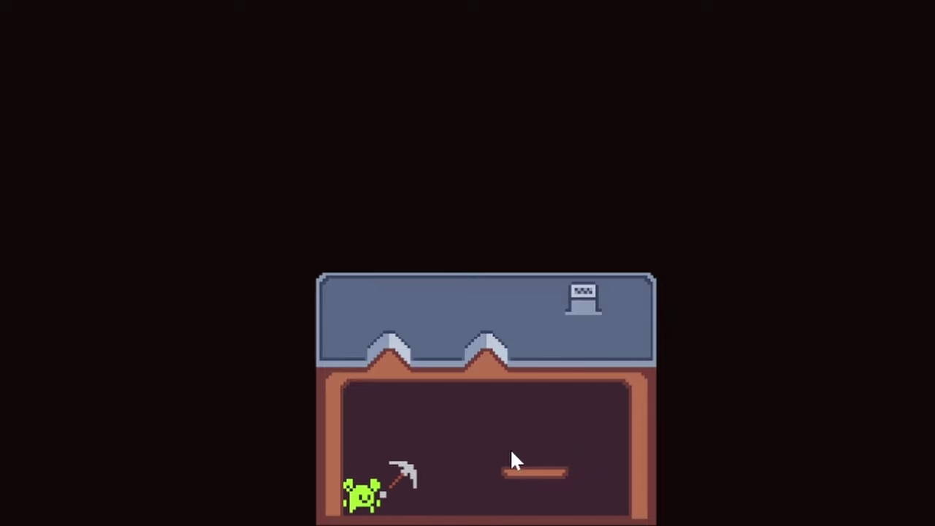
key("d")
key("space")
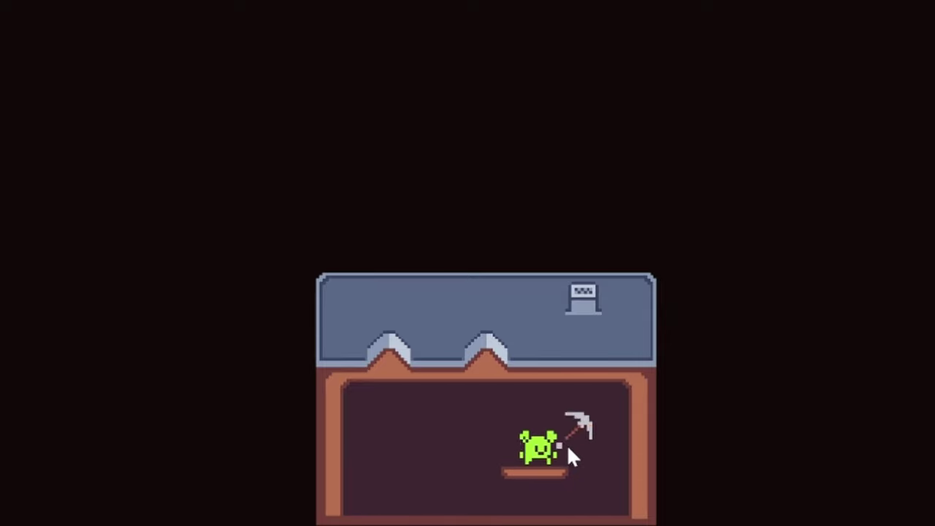
key("a")
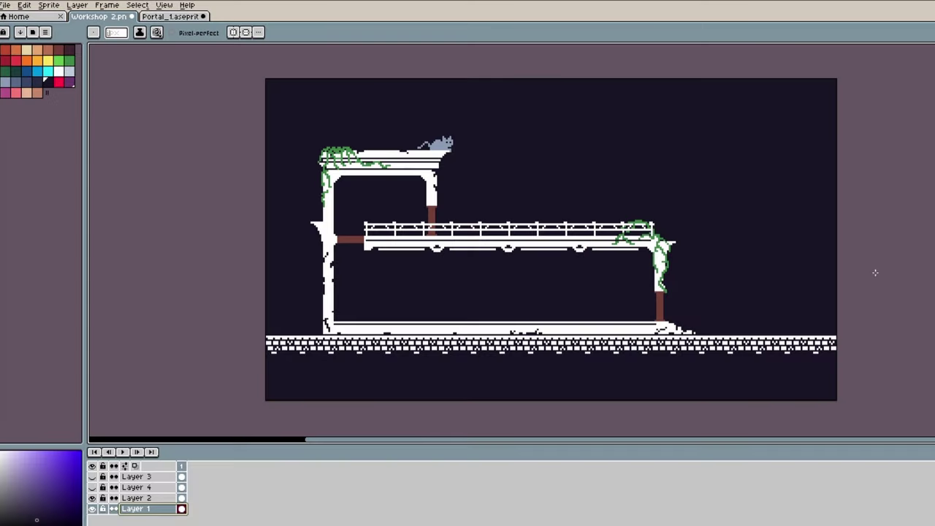
Examine the Workshop 2 artwork, including the roof with the cat, the railed walkway, the vines and the brick ground
middle_click_drag(876, 272, 822, 268)
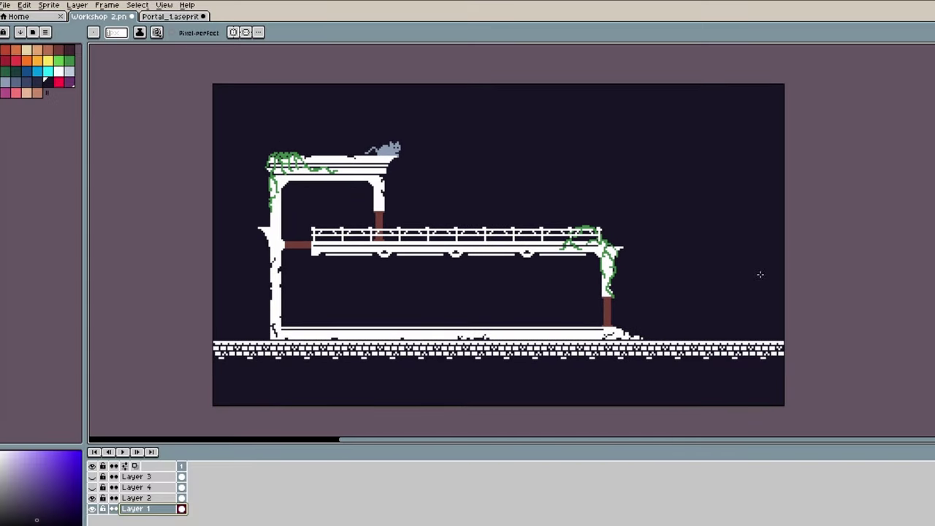
scroll(360, 266, "up", 1)
mouse_move(359, 265)
middle_mouse_down()
mouse_move(484, 267)
mouse_move(372, 263)
middle_mouse_up()
scroll(484, 234, "down", 1)
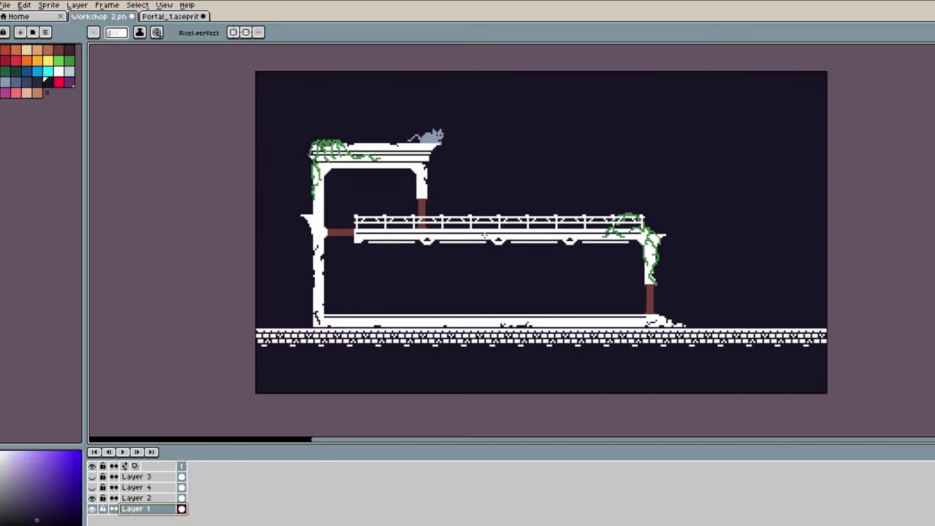
middle_click_drag(499, 264, 522, 267)
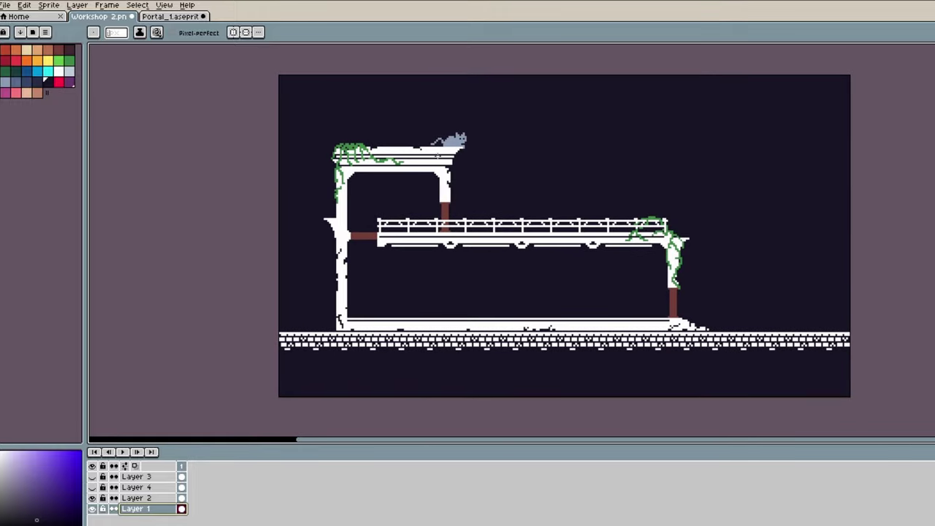
scroll(465, 145, "up", 1)
scroll(465, 146, "down", 2)
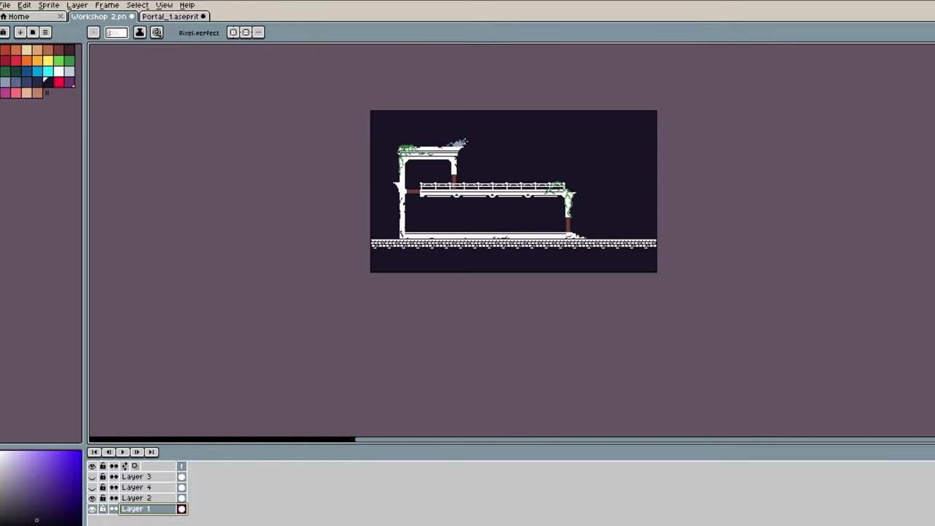
middle_click_drag(480, 170, 411, 202)
scroll(412, 202, "up", 1)
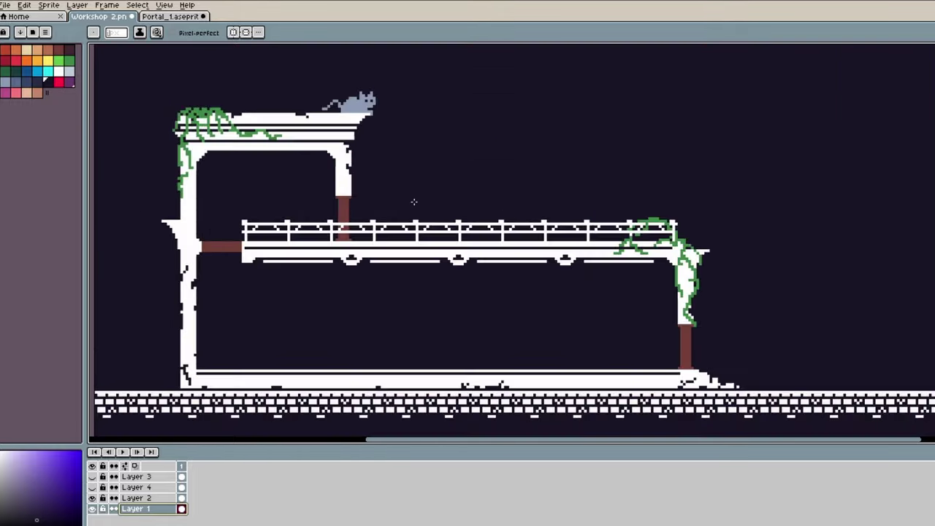
scroll(411, 202, "up", 1)
middle_click_drag(474, 181, 477, 185)
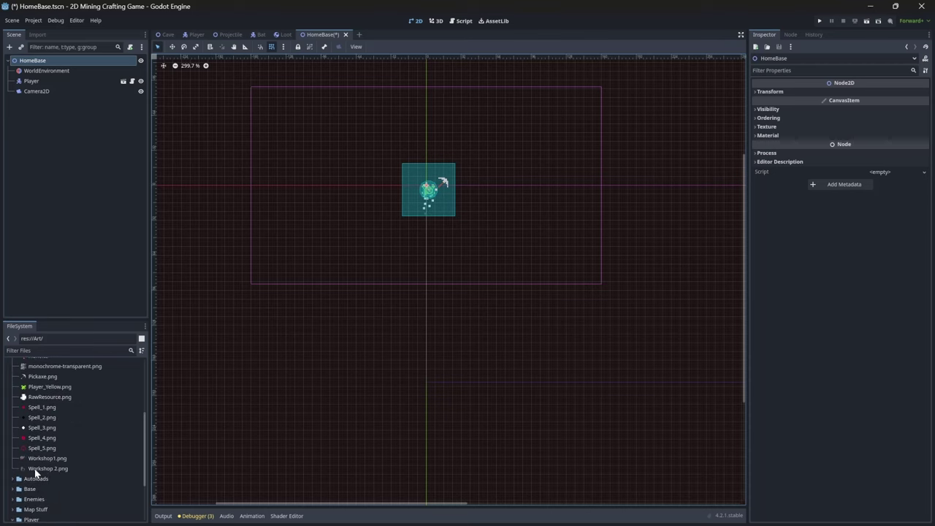
Add Workshop 2.png from the Art folder to the HomeBase scene as a sprite
left_click_drag(36, 471, 475, 128)
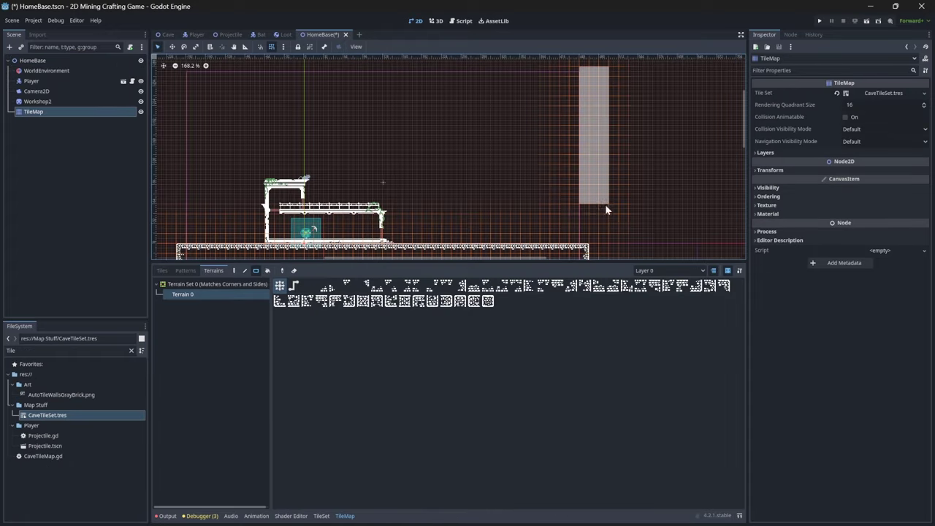
Paint a tall rectangular wall of Terrain 0 tiles along the left edge of the camera frame, extending it upward
scroll(605, 204, "left", 4)
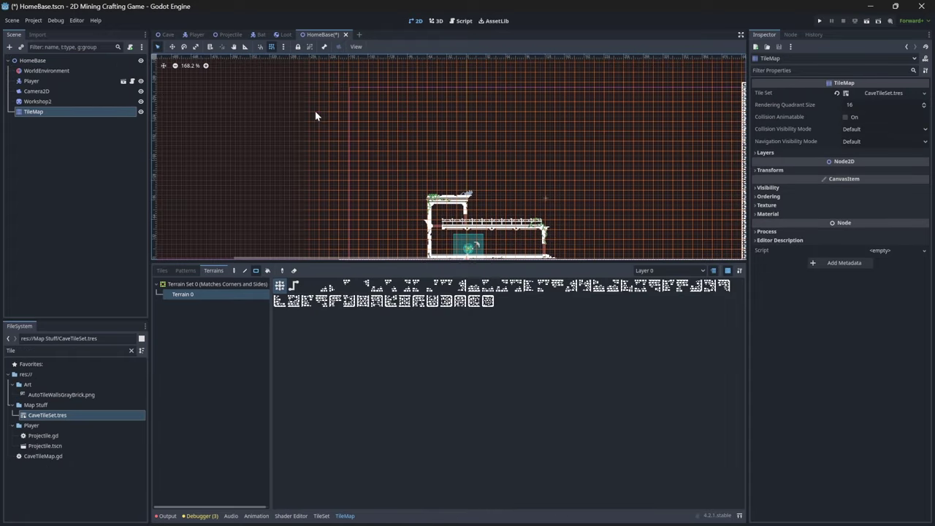
scroll(316, 114, "down", 1)
mouse_move(284, 95)
left_mouse_down()
mouse_move(337, 179)
mouse_move(345, 248)
left_mouse_up()
middle_click_drag(349, 152, 348, 205)
left_click_drag(285, 103, 344, 167)
middle_click_drag(354, 124, 283, 124)
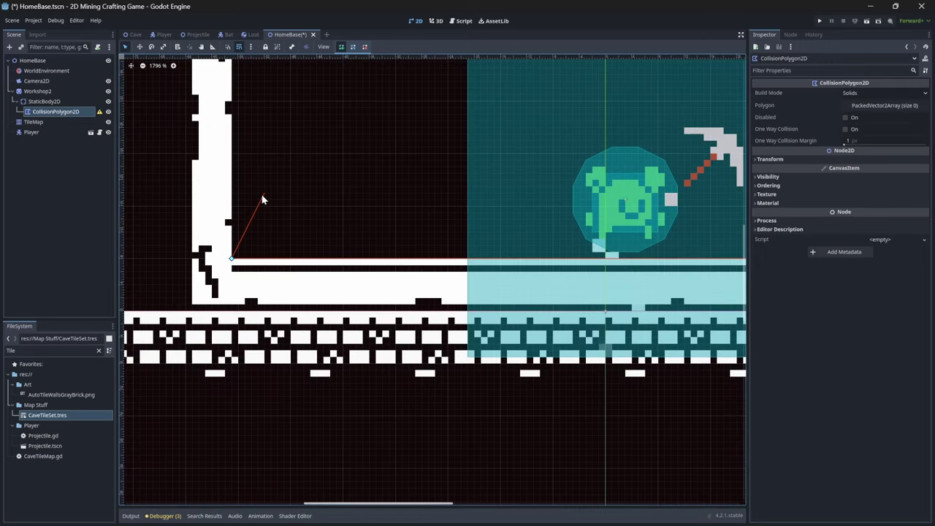
Trace the collision polygon up the inner left wall, along the upper room's chamfered ceiling and around the bottom of its short right pillar
scroll(263, 198, "up", 8)
left_click(217, 136)
left_click(241, 107)
left_click(537, 106)
left_click(556, 124)
left_click(557, 217)
left_click(596, 217)
Continue the collision polygon over the workshop's roof and around the pointed ledge on the outer left wall
scroll(511, 198, "up", 3)
scroll(504, 190, "right", 3, "shift")
left_click(533, 127)
scroll(468, 143, "up", 1)
scroll(446, 146, "left", 5, "shift")
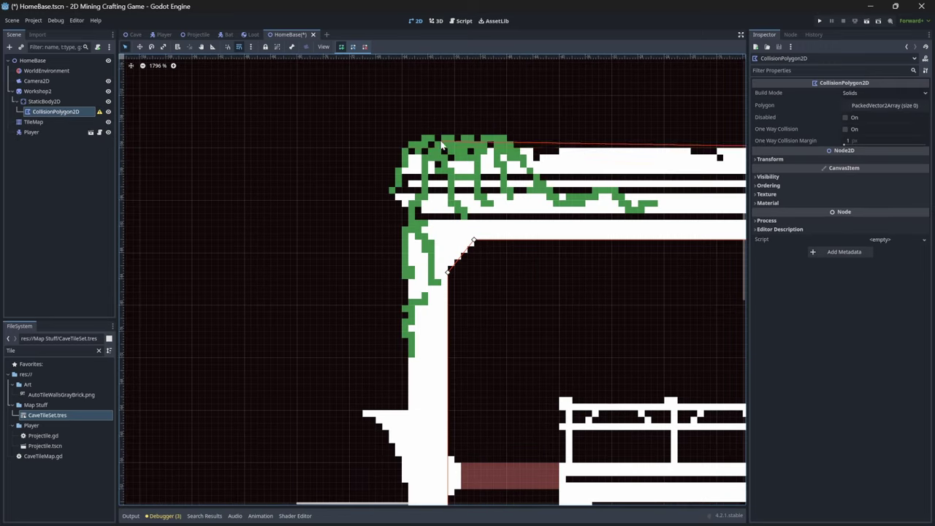
left_click(364, 414)
scroll(387, 365, "down", 4)
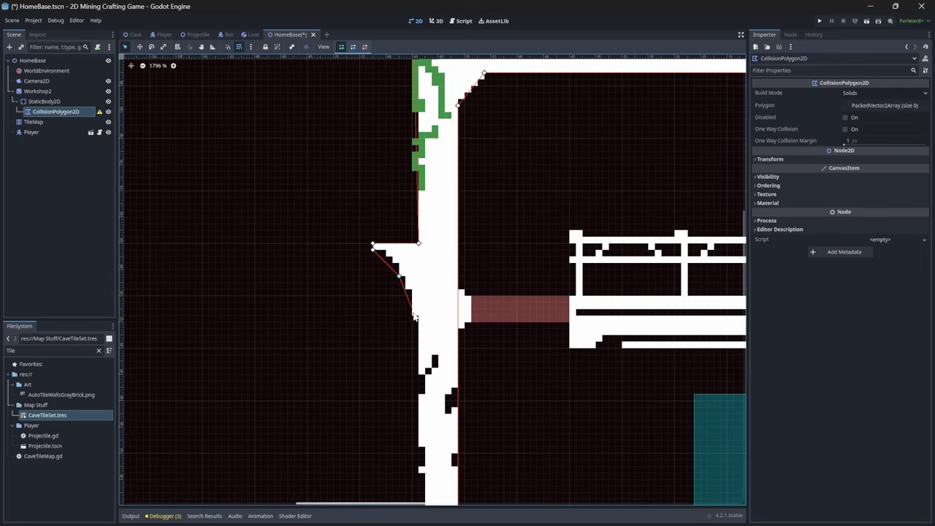
left_click(413, 316)
Continue the collision polygon down the outer left wall to the ground and along the workshop's base
middle_click_drag(418, 409, 468, 95)
left_click(468, 345)
middle_click_drag(544, 257, 446, 253)
left_click(581, 247)
scroll(570, 248, "down", 16)
scroll(270, 219, "up", 6)
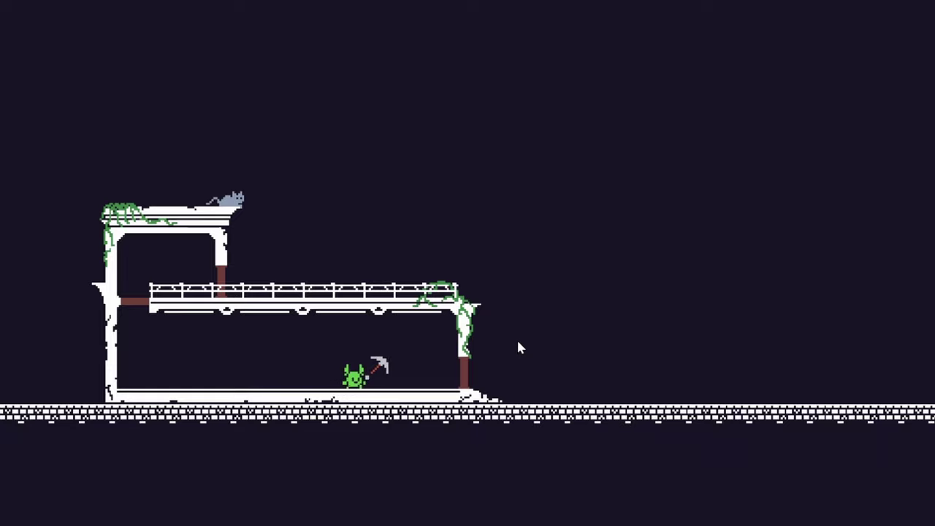
key("d")
key("space")
key("a")
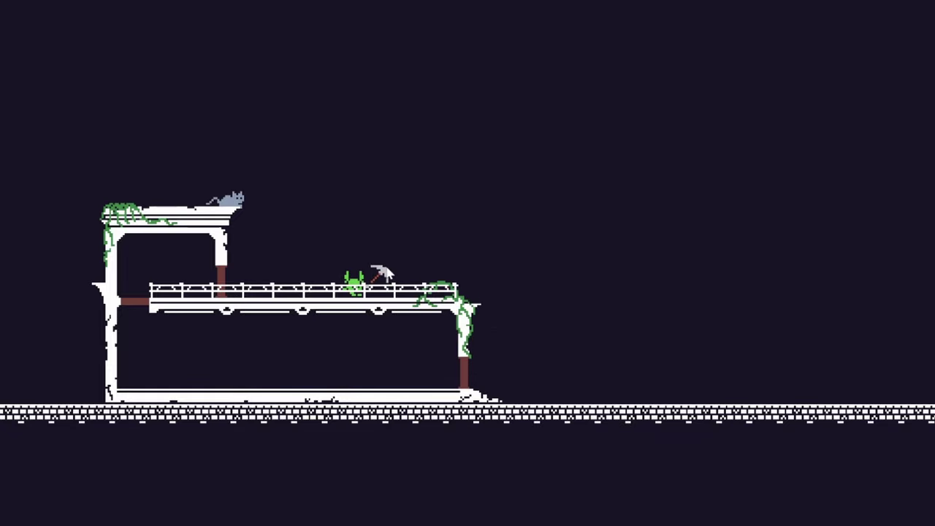
key("a")
key("d")
key("space")
key("d")
key("a")
key("space")
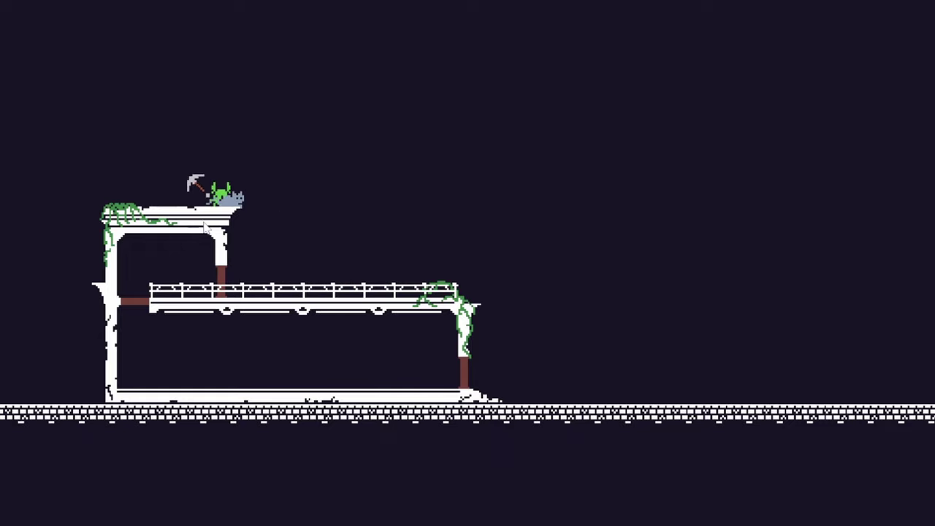
key("space")
key("d")
key("space")
key("a")
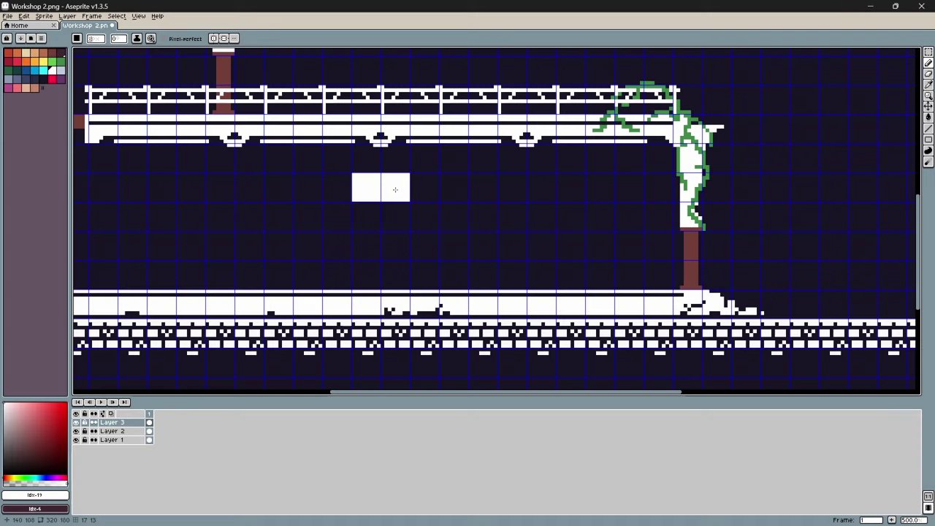
Block out a white portal frame on Layer 3 between the balcony and the floor, with two pillars, a top beam and a base
left_click(396, 190)
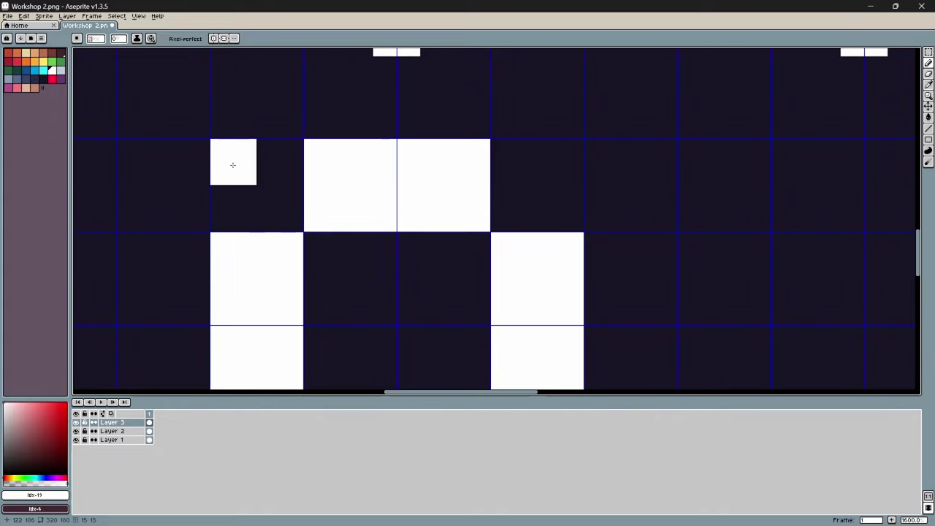
left_click(233, 165)
left_click(234, 211)
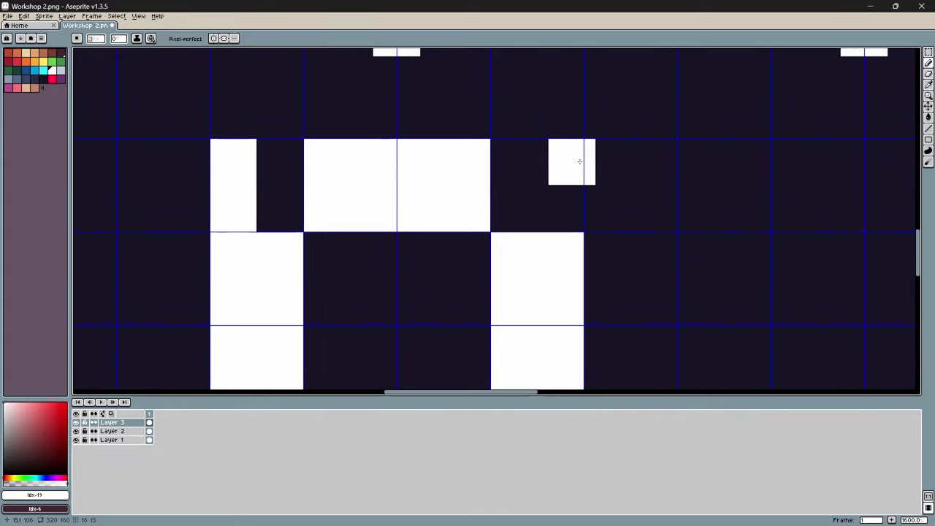
left_click(567, 167)
mouse_move(404, 225)
left_mouse_down()
mouse_move(543, 224)
mouse_move(496, 242)
mouse_move(548, 260)
left_mouse_up()
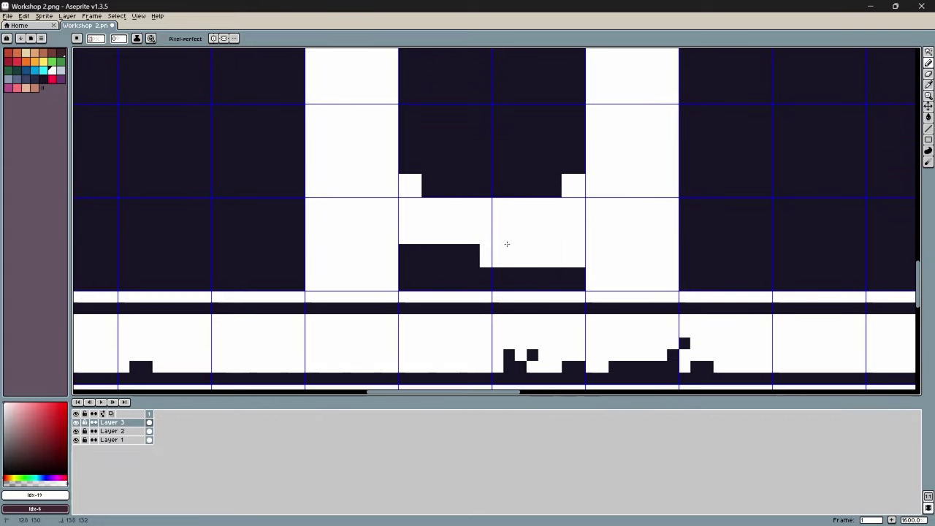
Erase the strip along the bottom of the portal frame and fill the whole frame with light blue-grey
key("e")
left_click_drag(404, 285, 393, 285)
left_click_drag(392, 285, 322, 285)
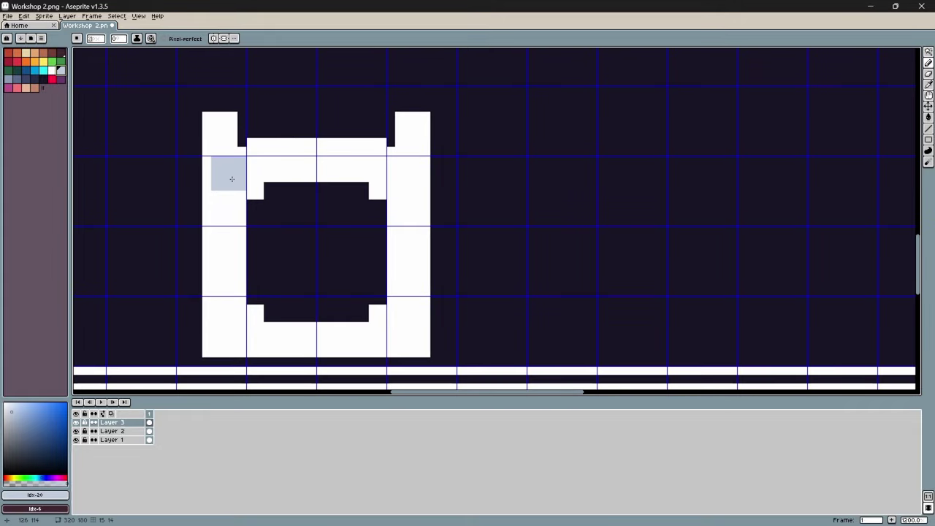
key("g")
left_click(232, 179)
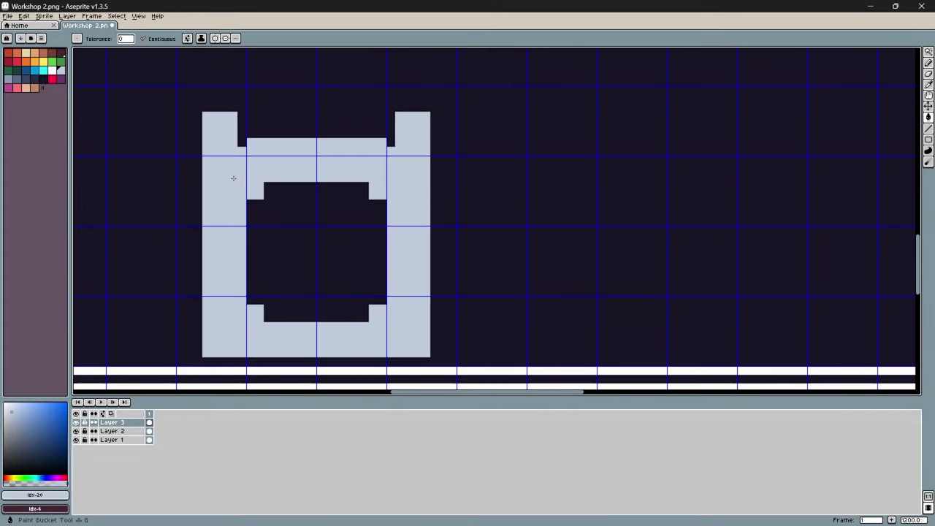
Erase small chips and cracks along the outer edges of the purple portal frame's two pillars and its lower corner
scroll(234, 179, "down", 6)
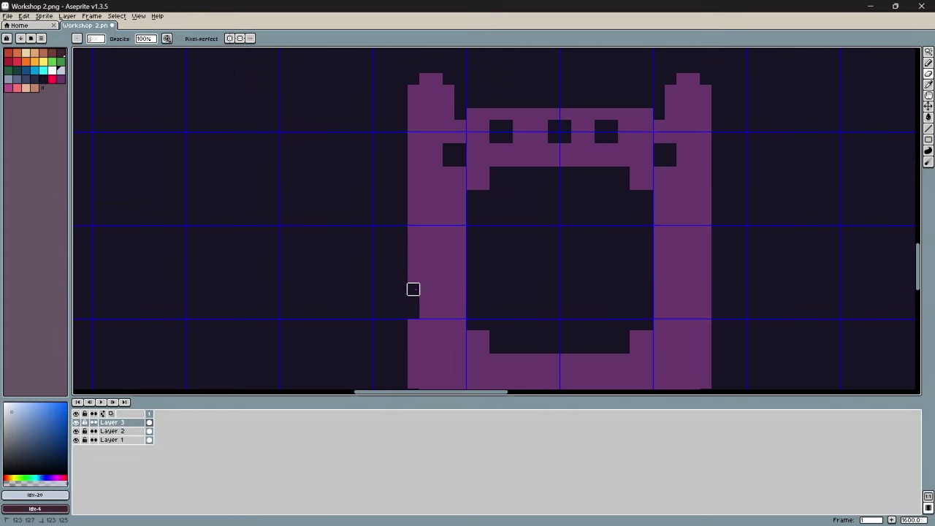
scroll(447, 242, "down", 4)
scroll(545, 234, "up", 4)
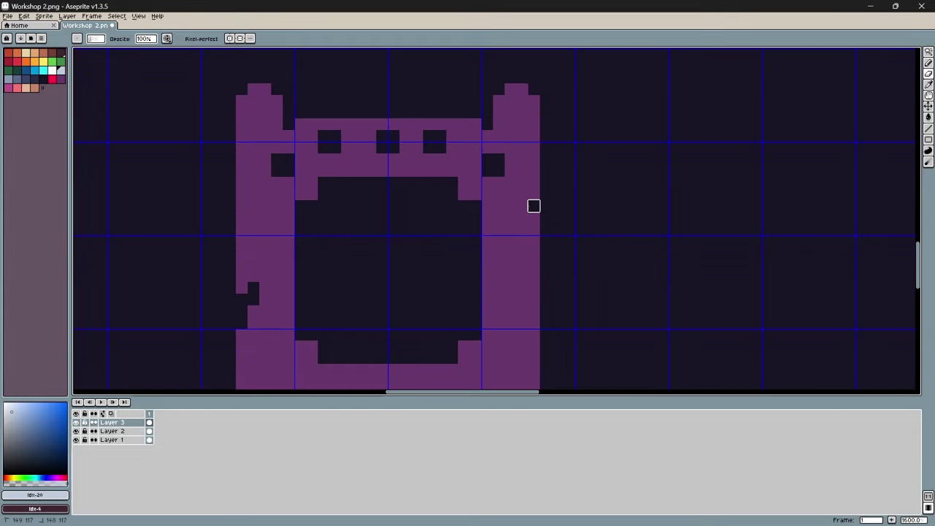
right_click(510, 229)
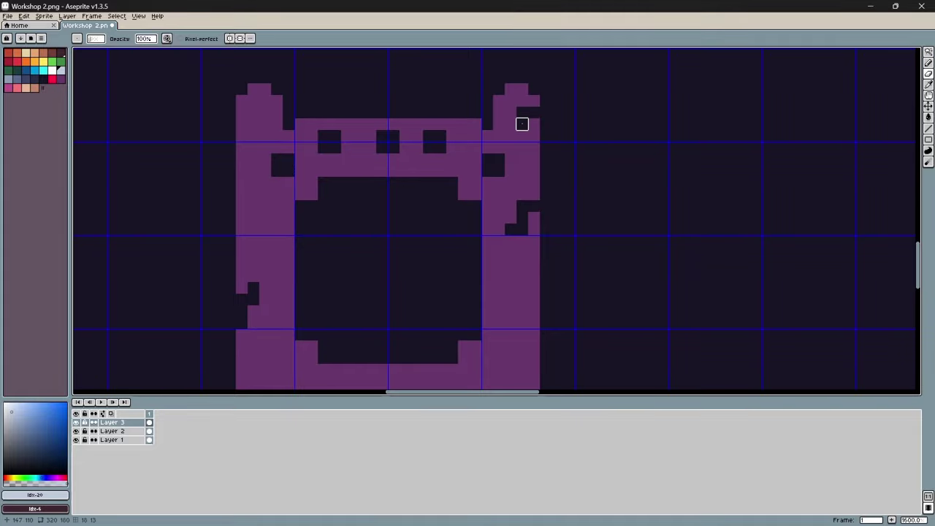
scroll(614, 158, "down", 3)
scroll(616, 204, "up", 4)
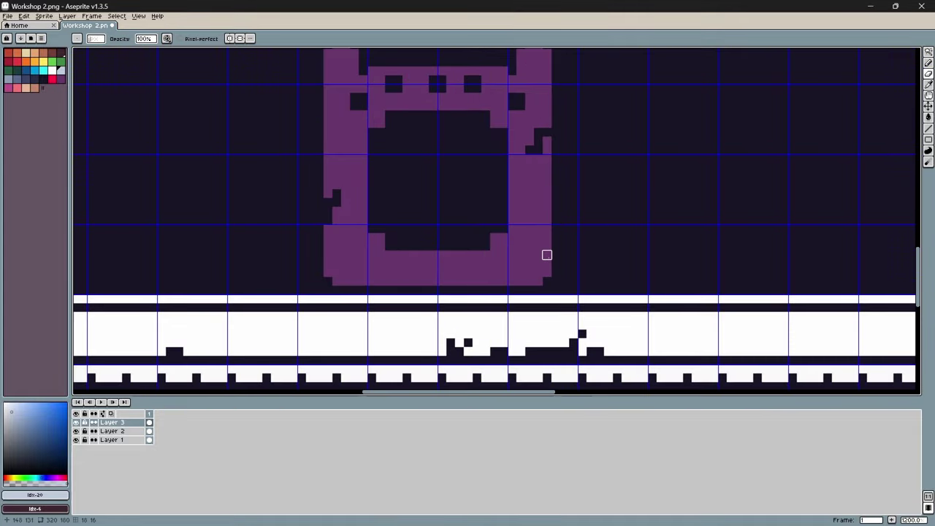
left_click_drag(548, 255, 548, 264)
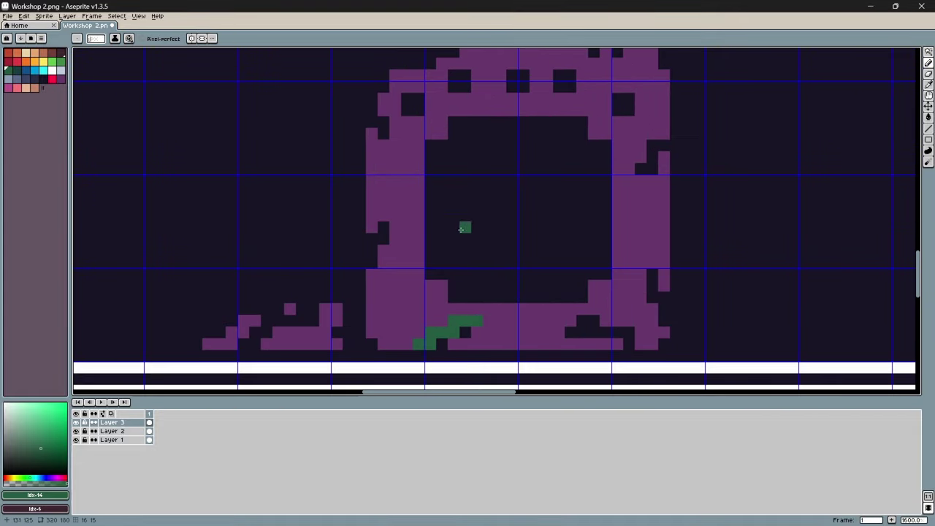
Paint dark green vines down the ruined frame's left pillar, over its arched top and along its right pillar
middle_click_drag(462, 230, 477, 272)
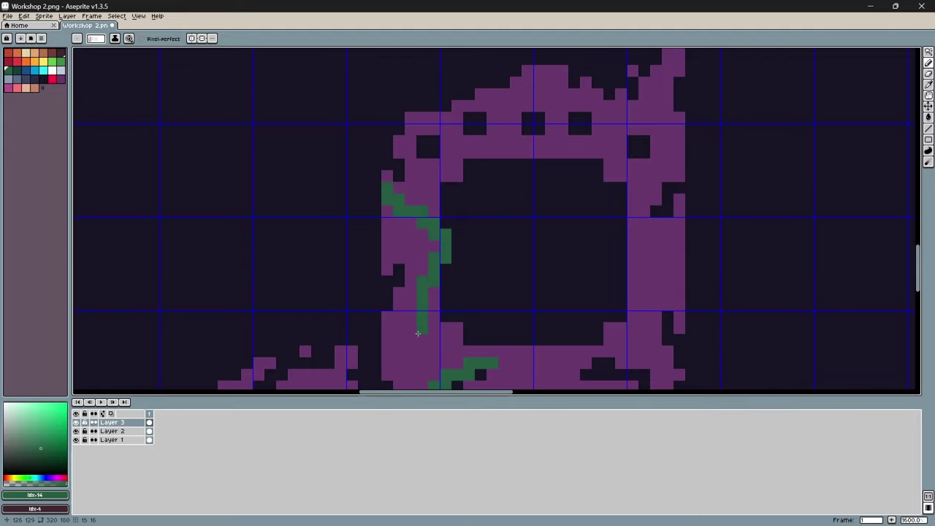
middle_click_drag(540, 183, 509, 246)
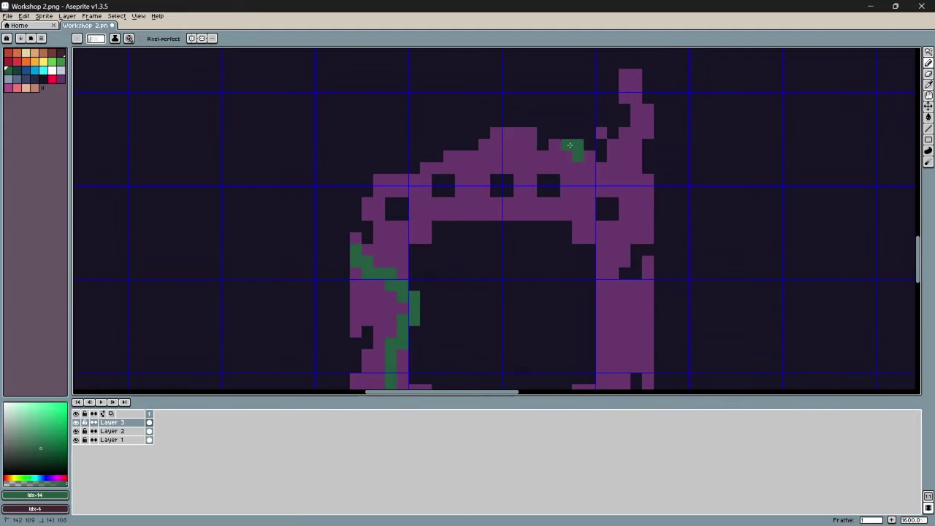
scroll(539, 144, "up", 2)
mouse_move(592, 133)
left_mouse_down()
mouse_move(489, 131)
mouse_move(452, 184)
mouse_move(380, 199)
left_mouse_up()
scroll(482, 155, "down", 3)
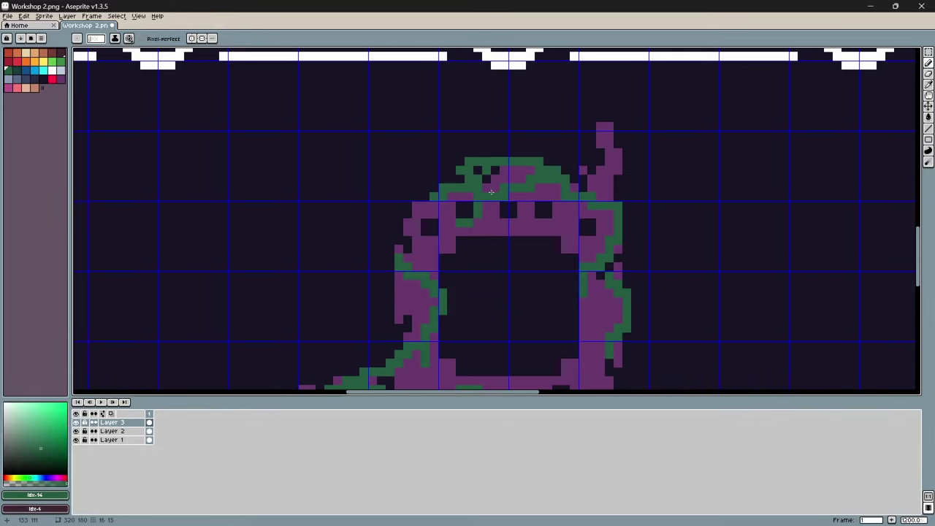
left_click_drag(442, 179, 451, 170)
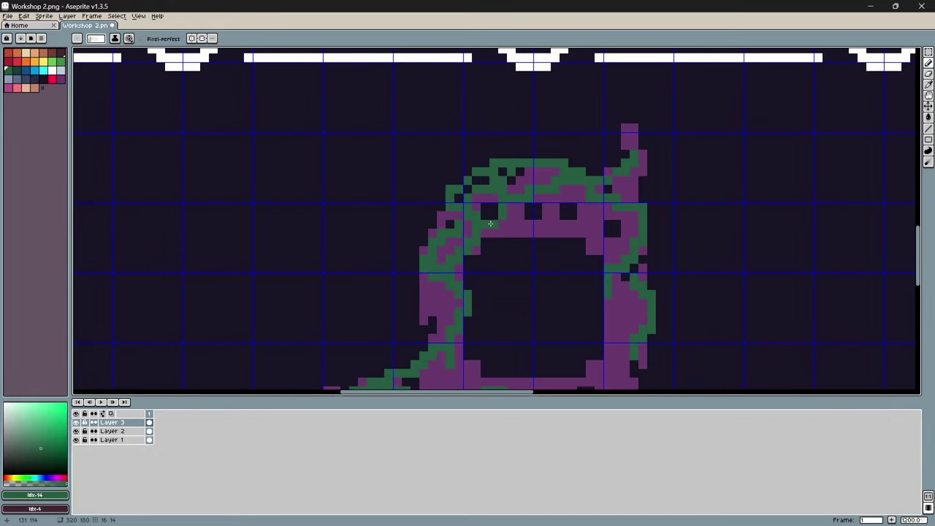
Undo the last vine stroke at the arch's upper left and repaint a thin vine from the arch to the left pillar
scroll(491, 224, "down", 4)
key("ctrl+z")
scroll(512, 245, "up", 3)
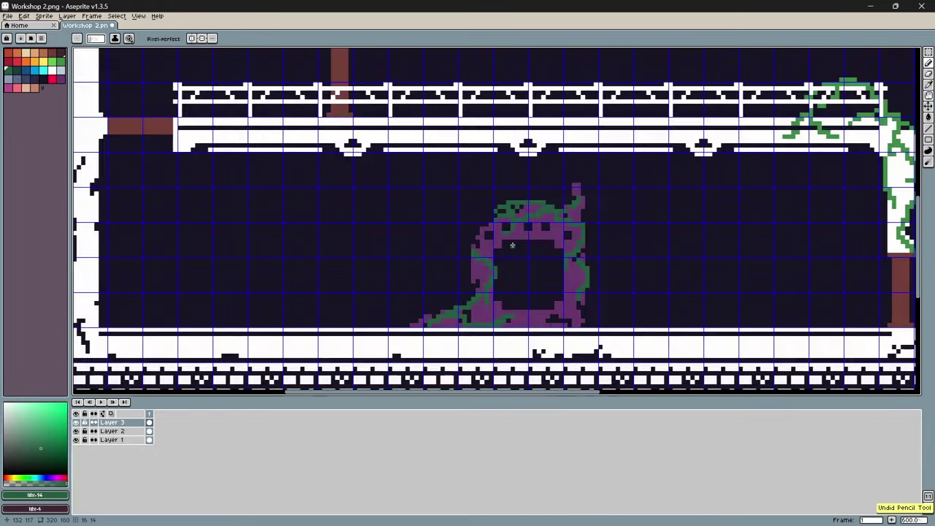
scroll(512, 244, "up", 2)
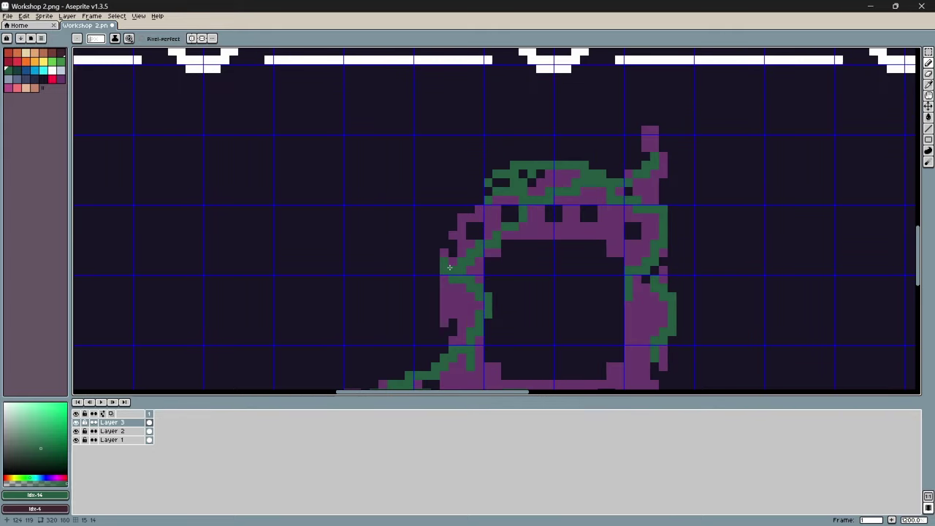
scroll(470, 343, "down", 4)
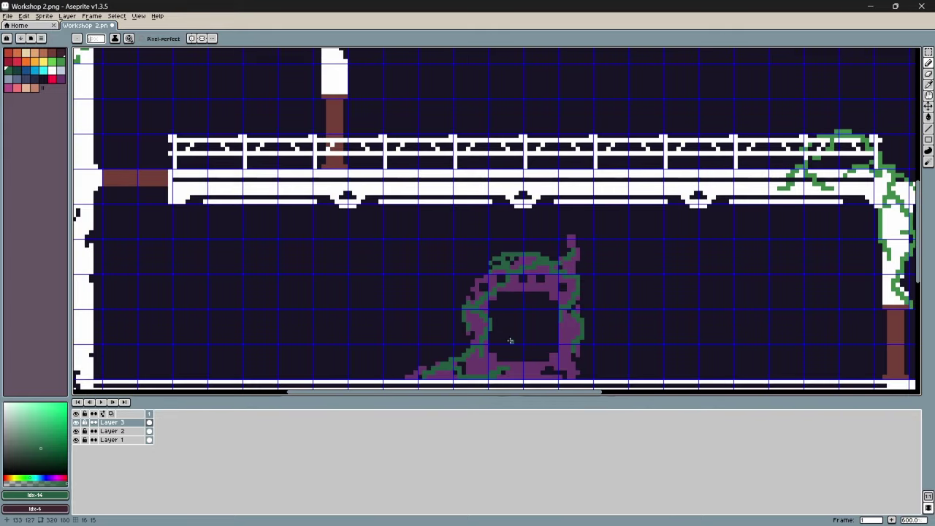
scroll(414, 259, "up", 5)
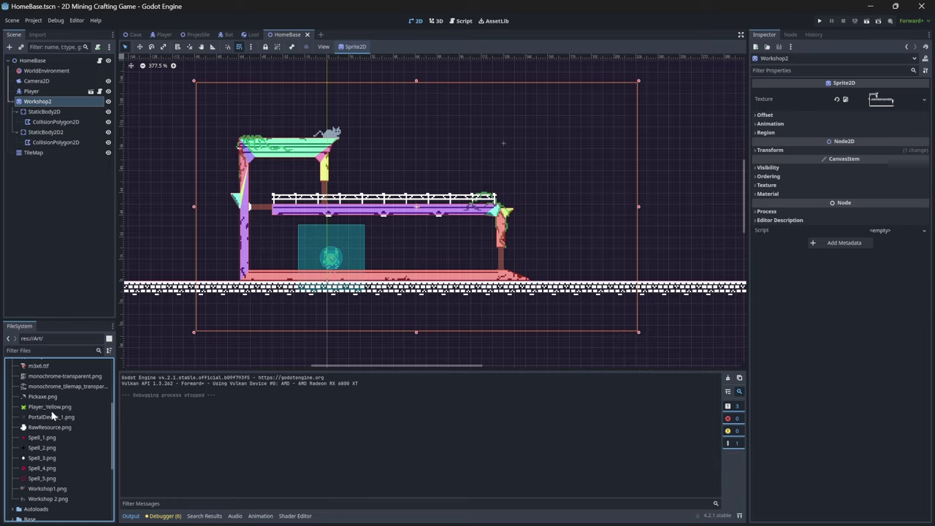
In Godot, place PortalDevice_1.png as a sprite on the workshop floor and add Portal_1.png centred in its opening
left_click_drag(51, 415, 382, 252)
scroll(381, 260, "up", 2)
scroll(382, 260, "up", 3)
left_click_drag(377, 291, 380, 270)
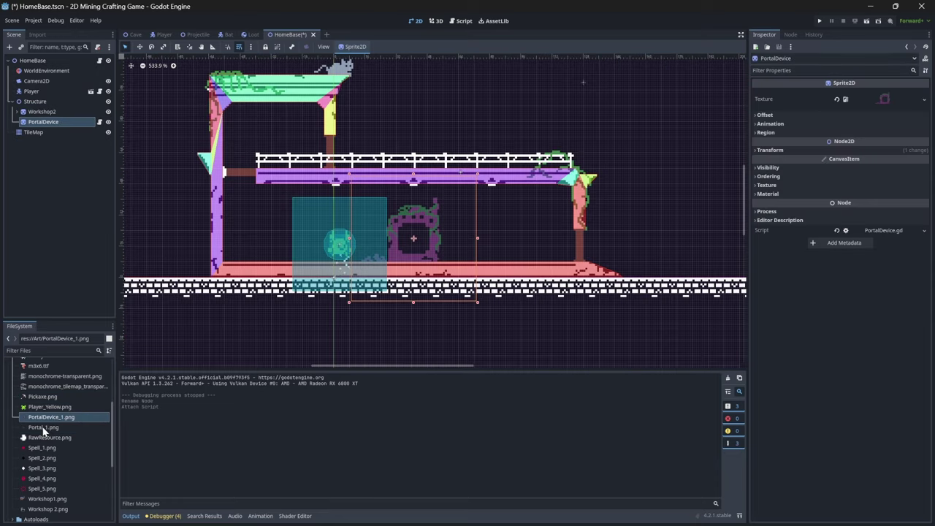
left_click_drag(44, 427, 425, 239)
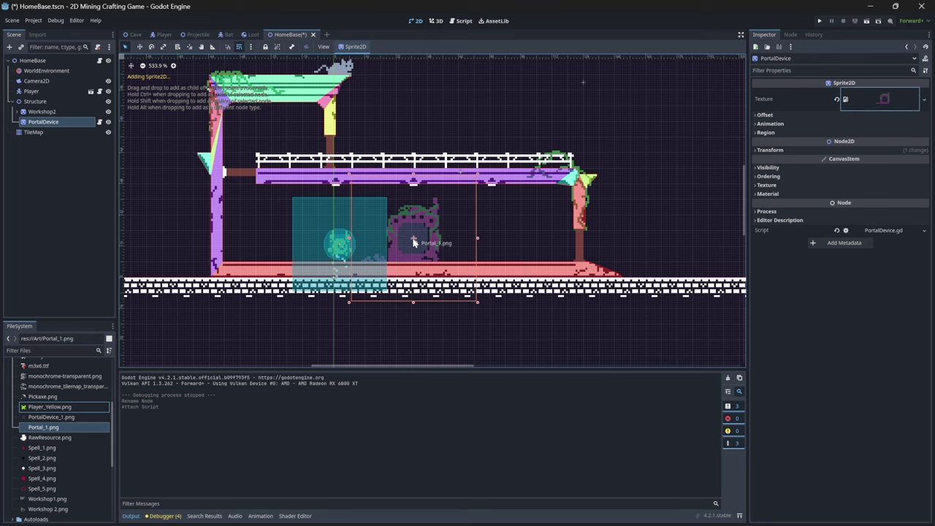
left_click_drag(415, 241, 413, 239)
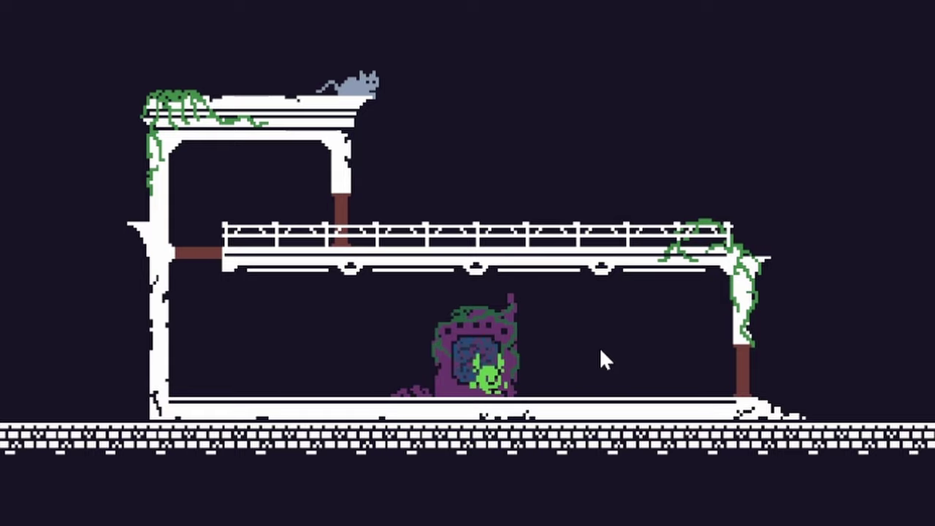
Playtest the home base by moving the player right, jumping and activating the portal
key("d")
key("space")
left_click(483, 345)
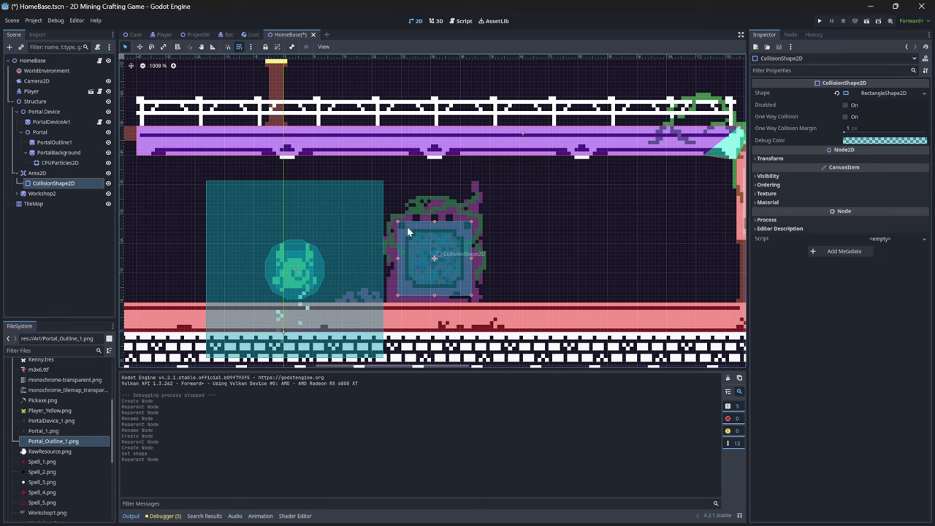
Resize the Area2D's rectangular collision shape to cover the whole portal device, down to the floor and up to its spire
left_click_drag(407, 227, 385, 211)
left_click_drag(472, 250, 487, 255)
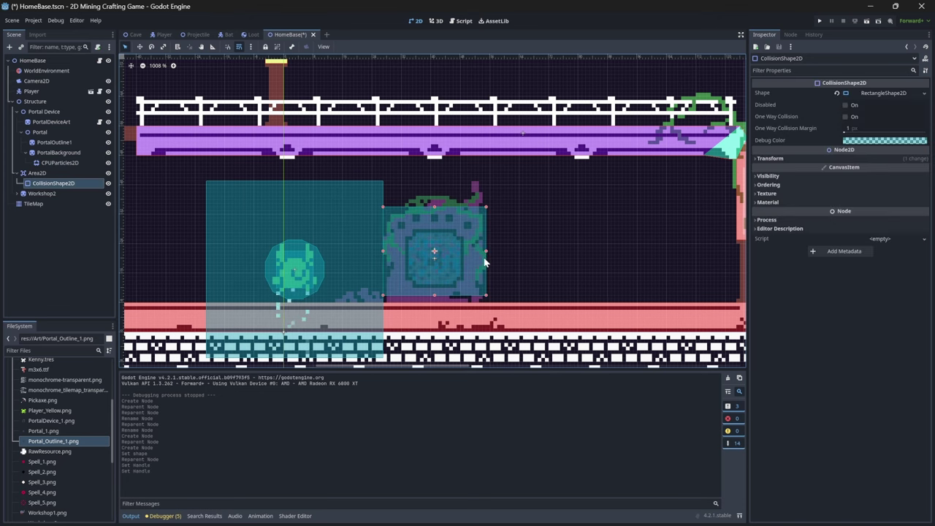
left_click_drag(434, 296, 434, 302)
left_click_drag(435, 205, 432, 179)
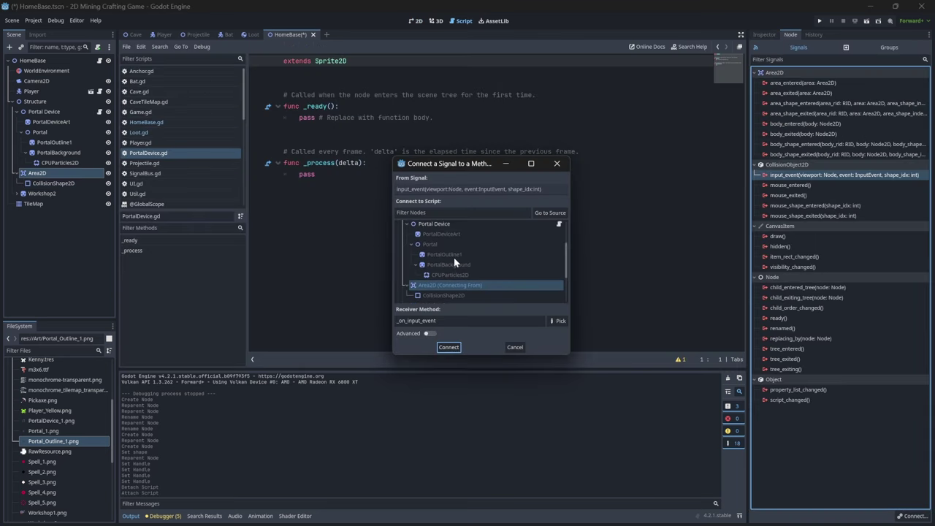
Connect the Area2D's input_event signal to the Portal Device node's script
scroll(453, 257, "up", 2)
left_click(449, 244)
left_click(448, 347)
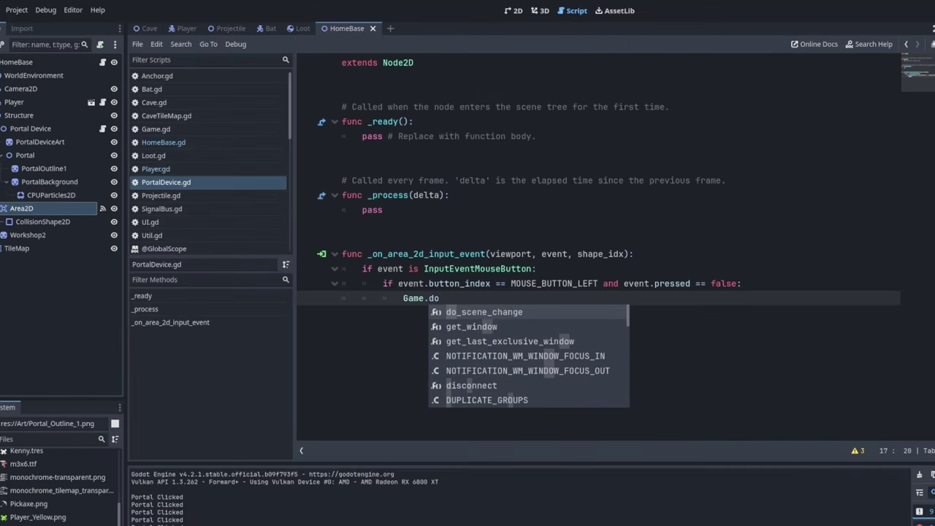
Call Game.do_scene_change() with the cave entry of Util.GAME_SCENES inside the portal's left-mouse-release check in PortalDevice.gd
key("Return")
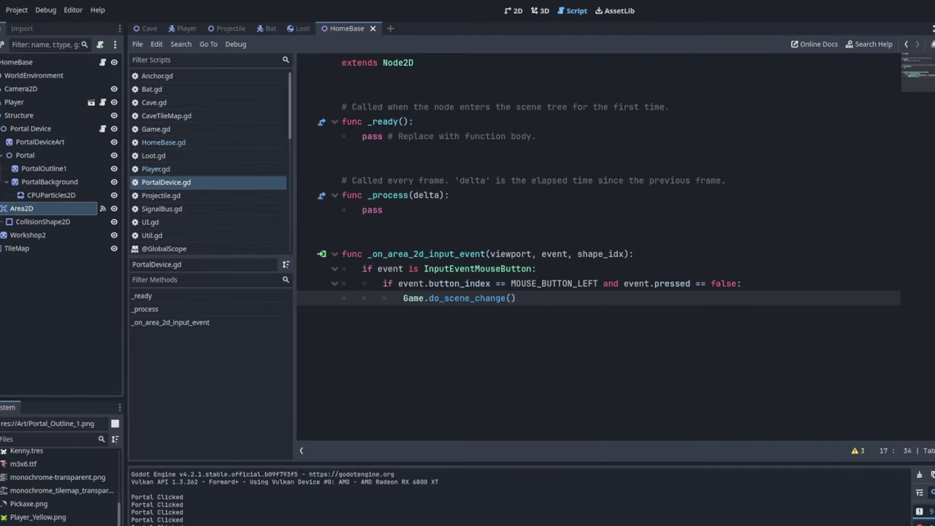
type("Util.GAM")
key("Return")
type(".CA")
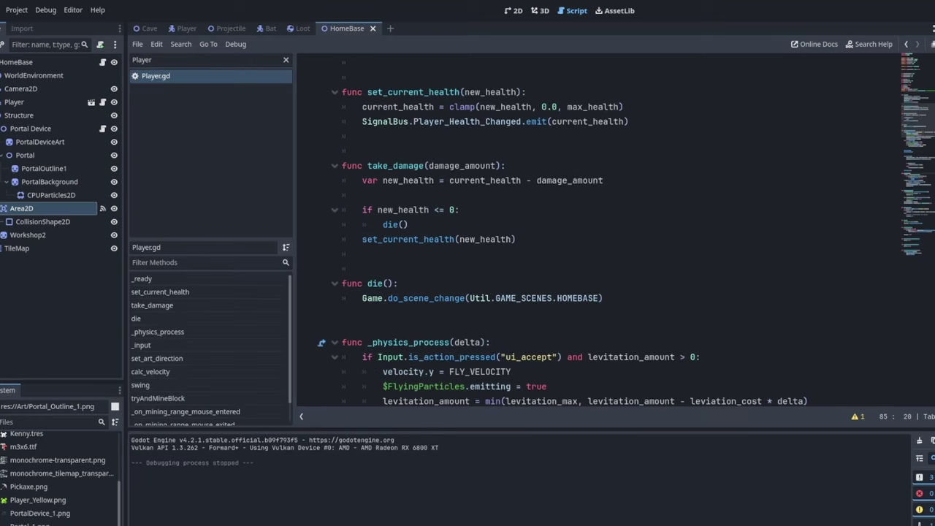
Review Player.gd's take_damage function, its zero-health check, the die() call and the scene change to HOMEBASE
left_click_drag(368, 166, 422, 166)
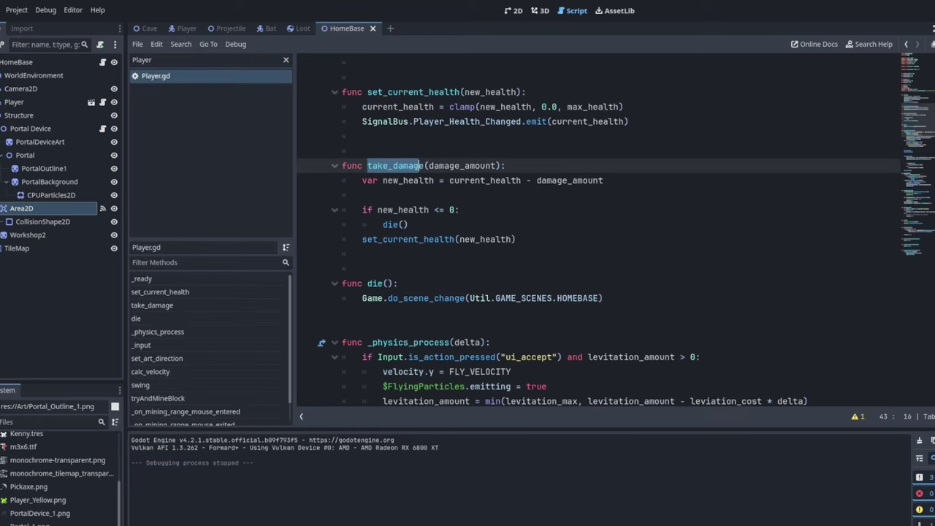
left_click_drag(363, 210, 460, 210)
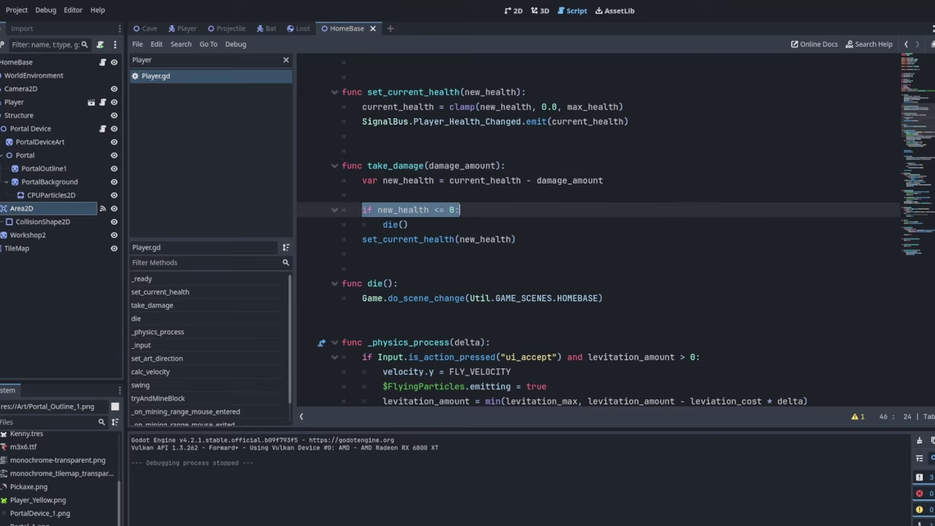
left_click_drag(383, 225, 409, 225)
left_click_drag(362, 298, 604, 298)
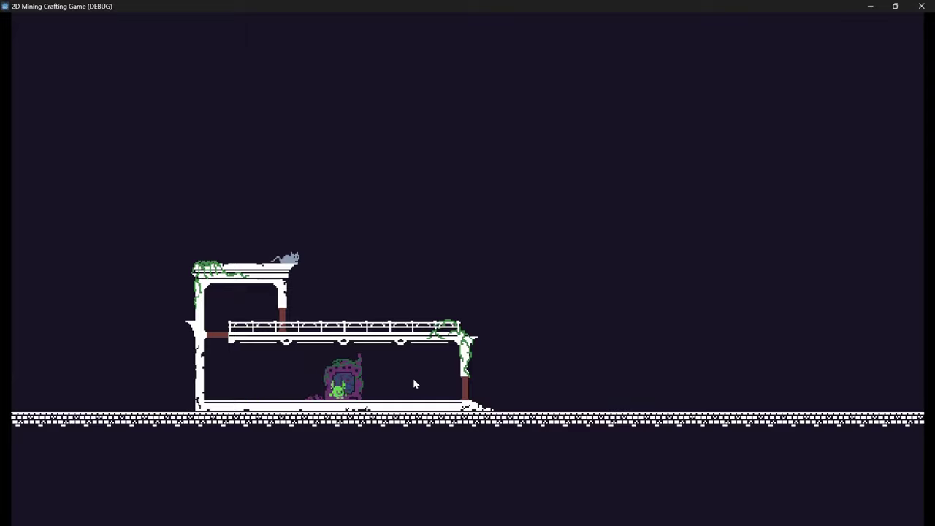
Playtest the portal by moving the player right, travelling through it to the cave and flying up and left
key("d")
left_click(349, 385)
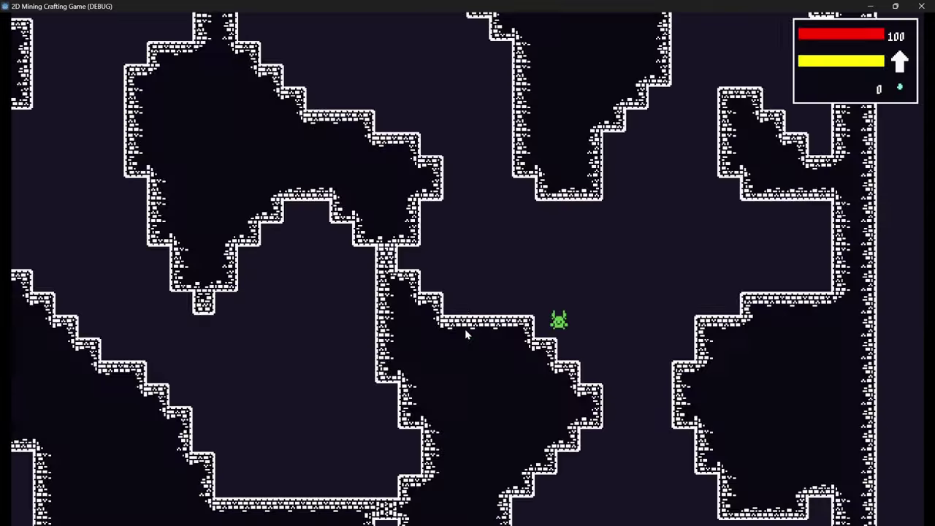
key("space")
key("a")
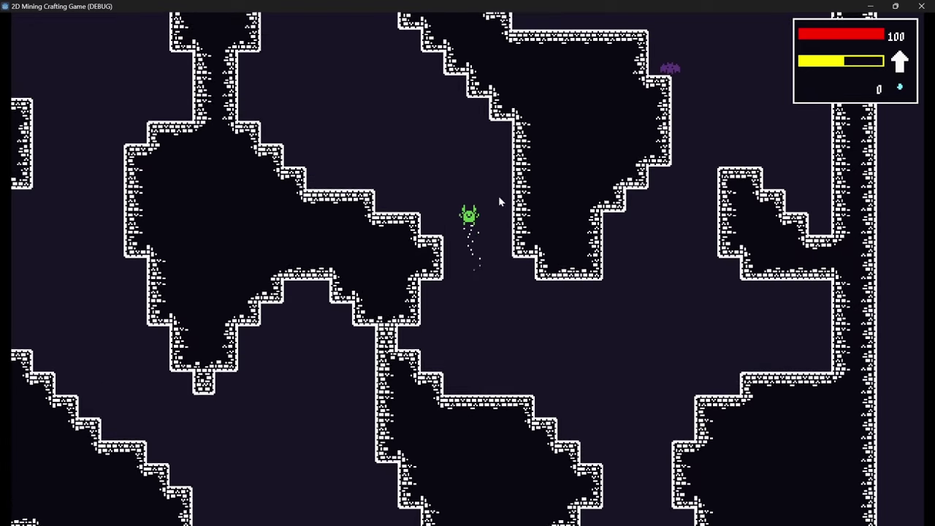
key("a")
key("space")
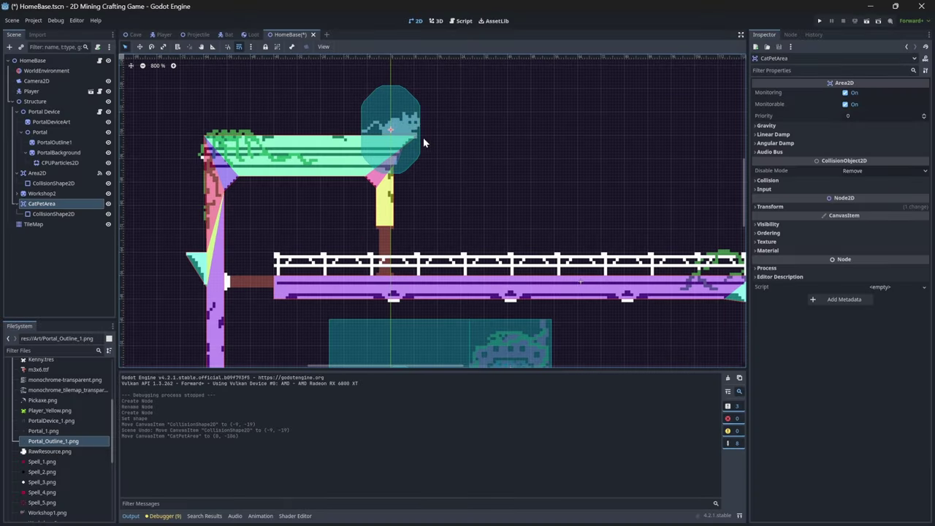
Move the "[P]: Pet Cat" label above the cat on the workshop roof and run the game
scroll(426, 186, "up", 5)
scroll(431, 190, "up", 1)
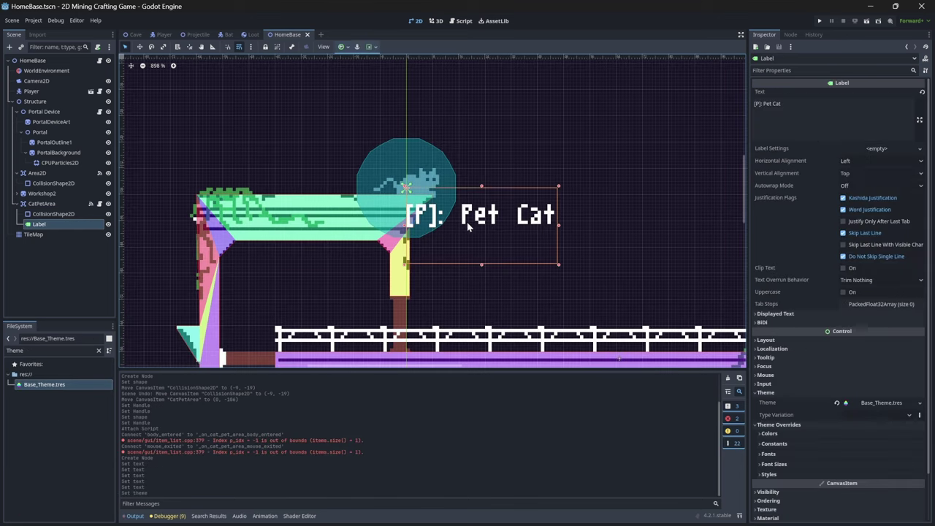
left_click_drag(467, 222, 477, 153)
key("F5")
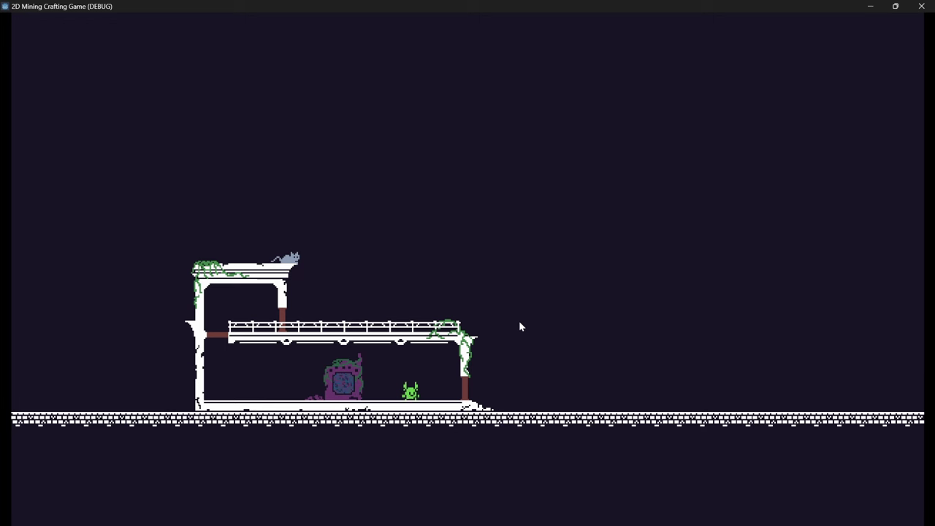
Playtest the HomeBase scene by flying the player from the workshop floor up to the cat on the roof
key("d")
key("space")
key("space")
key("a")
key("space")
key("space")
key("a")
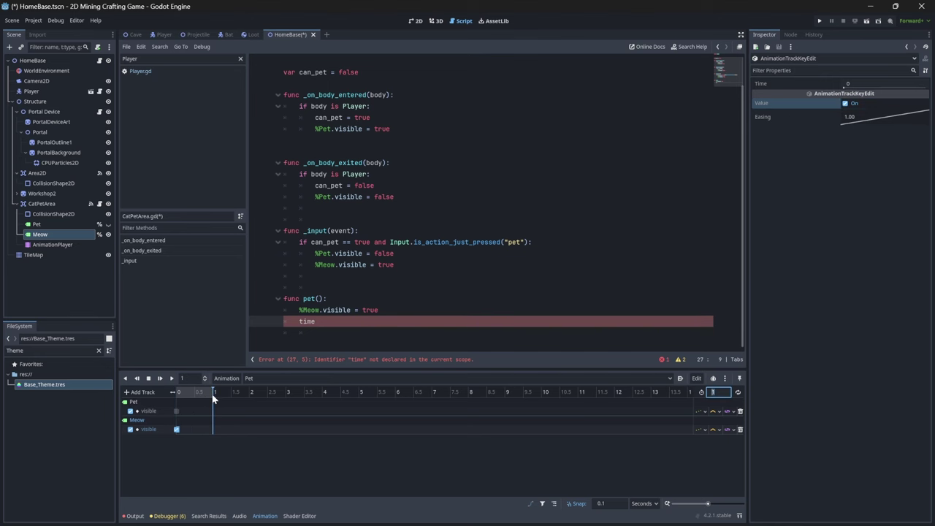
Add a key at 1 second on the Meow label's visible track in the Pet animation
right_click(215, 428)
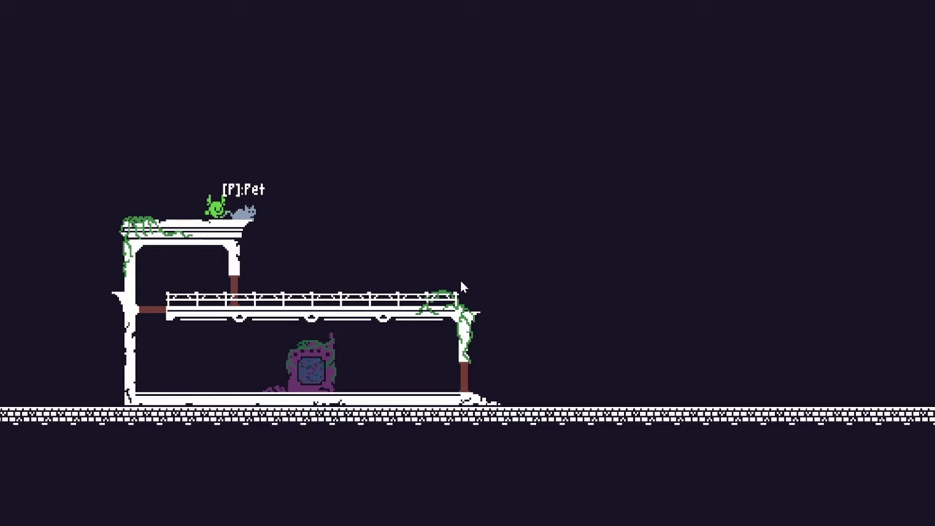
Playtest petting the cat repeatedly, walking the player away along the roof and back to check the Pet and Meow labels
key("p")
key("p")
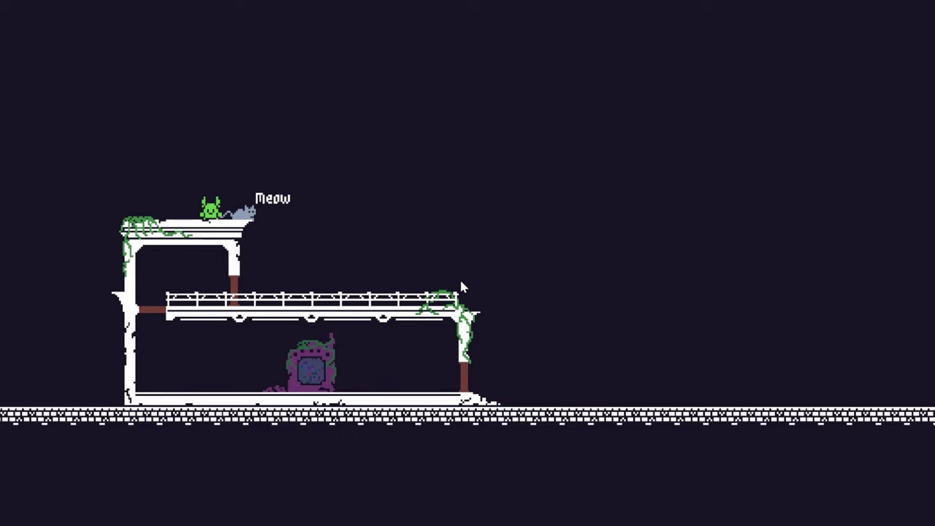
key("Left")
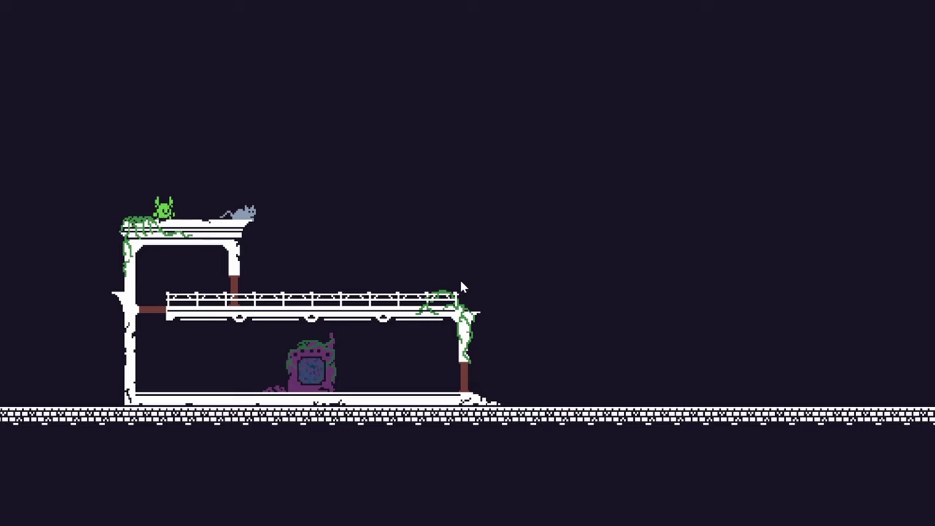
key("Right")
key("p")
key("Left")
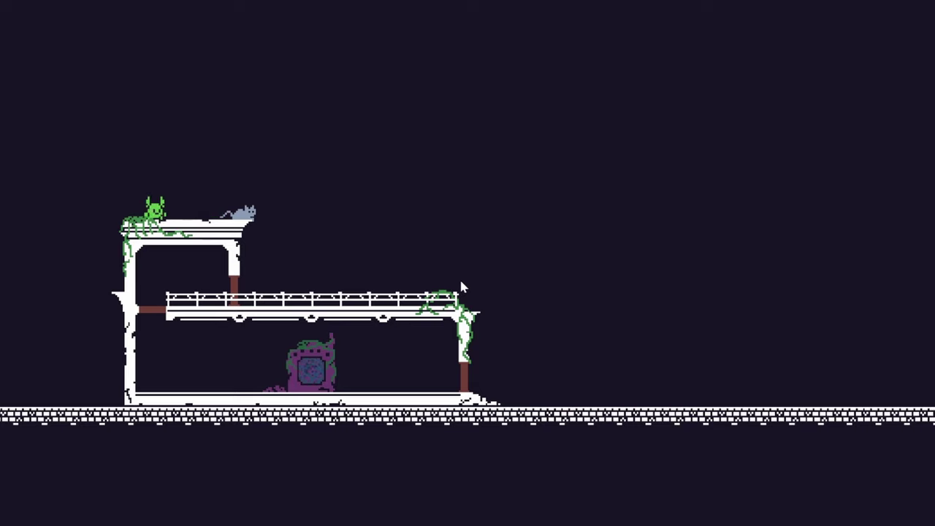
key("Right")
key("Right")
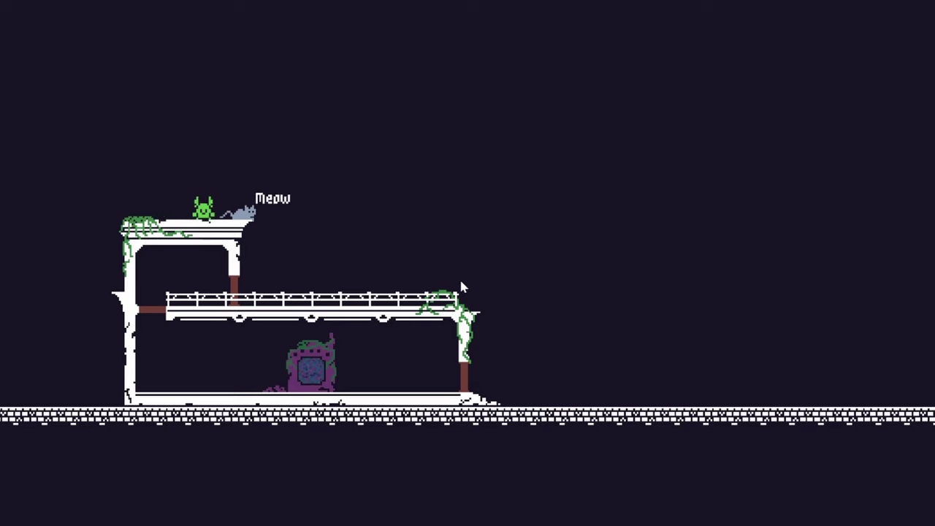
key("Right")
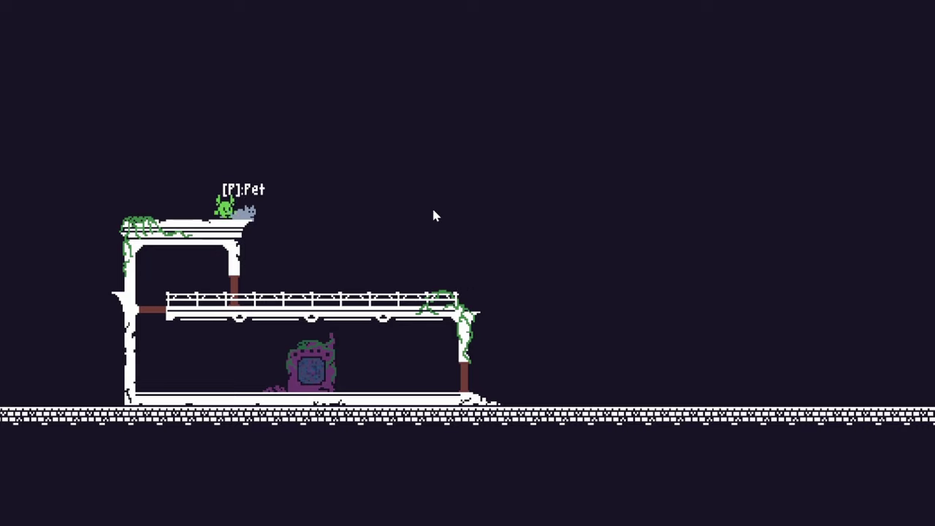
Playtest moving and flying the player to the right, away from the cat on the workshop roof
key("Right")
key("Right")
key("space")
key("Right")
key("Left")
key("space")
key("Right")
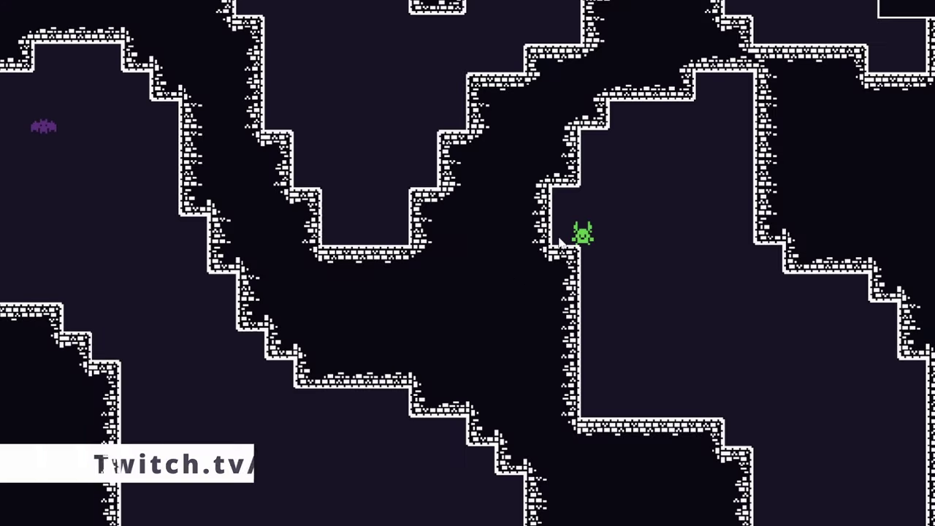
Playtest the cave by moving the player left, mining through the wall at the end of the ledge and flying out through the gap
key("d")
key("a")
key("Left")
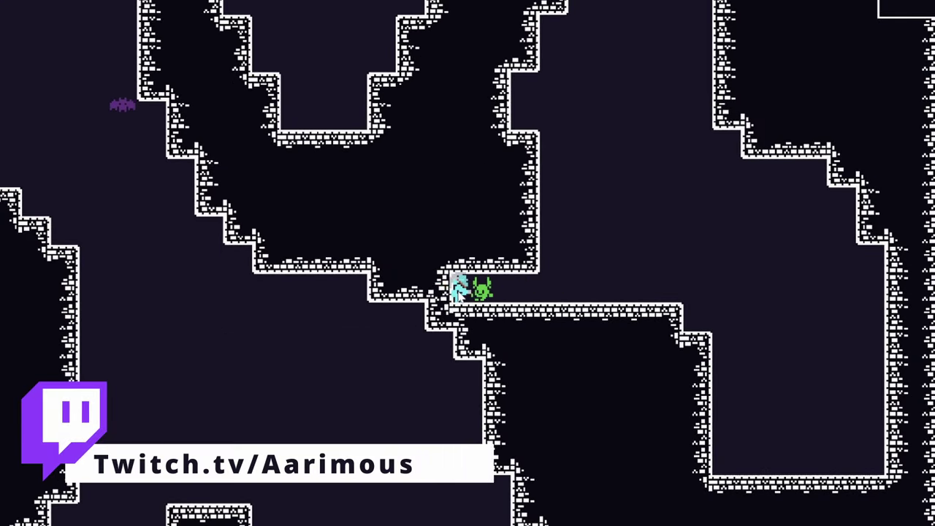
left_click(441, 291)
key("a")
left_click(409, 291)
key("space")
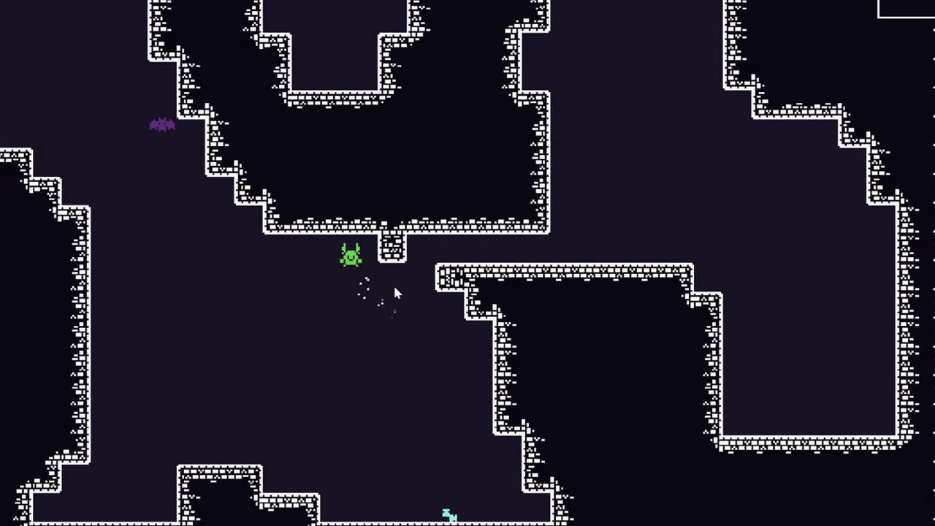
Playtest flying the player around the HomeBase workshop and back up towards the cat on the roof
key("Right")
key("Right")
key("space")
key("Left")
key("Left")
key("space")
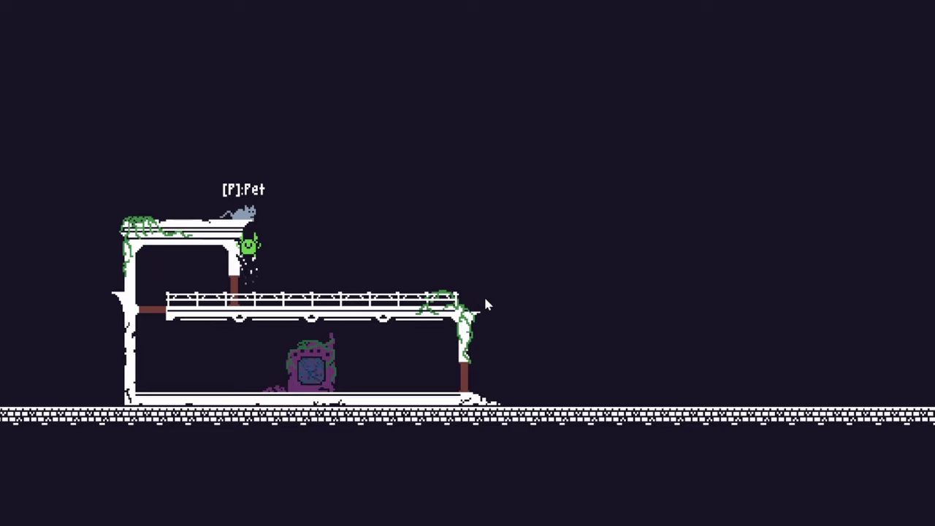